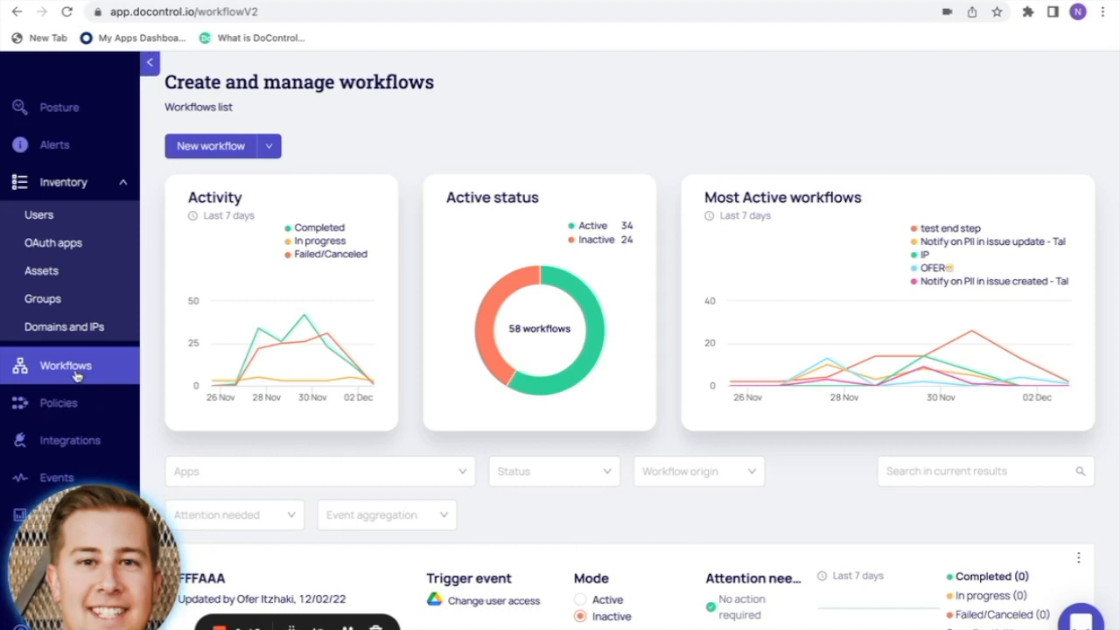
- Create a new workflow from scratch and move its Trigger node toward the canvas centre
{"action": "left_click", "coordinate": [271, 146]}
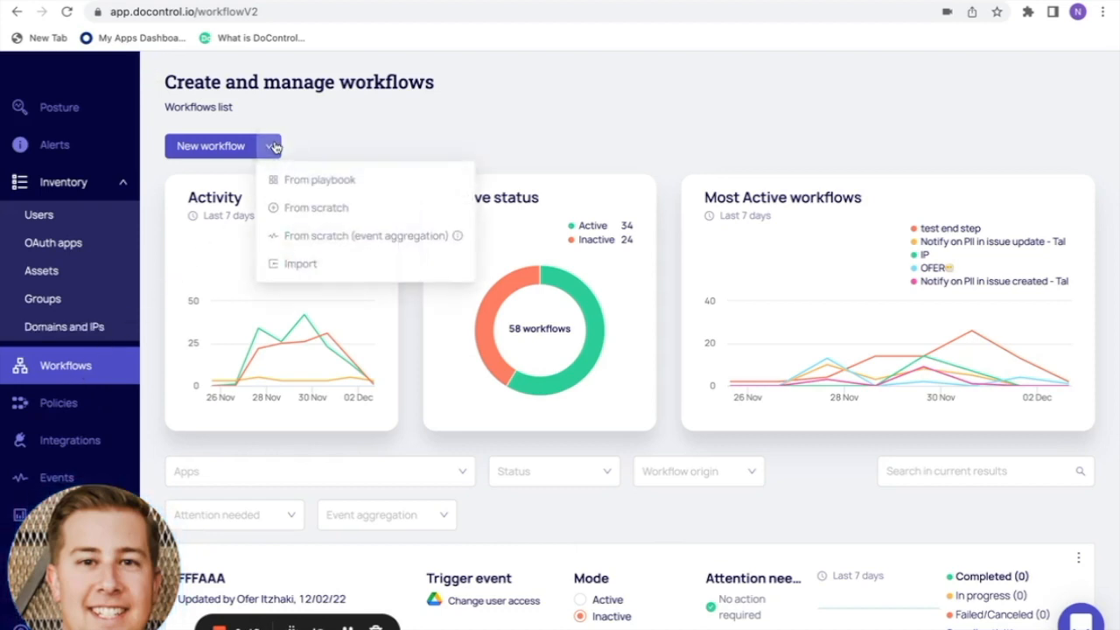
{"action": "left_click", "coordinate": [292, 217]}
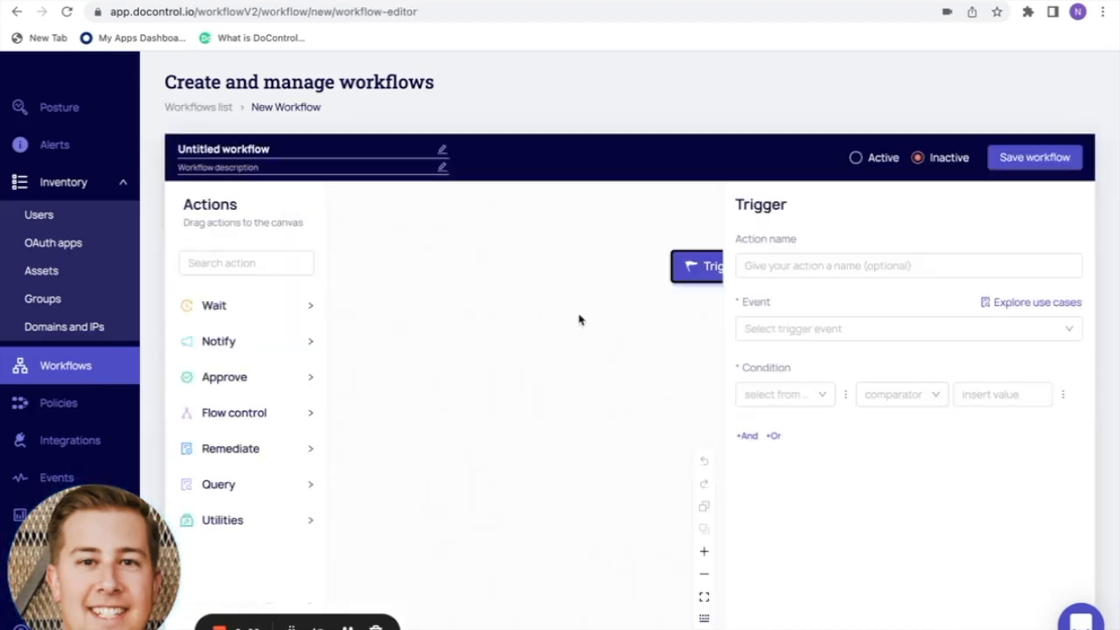
{"action": "left_click_drag", "start_coordinate": [580, 318], "coordinate": [412, 328]}
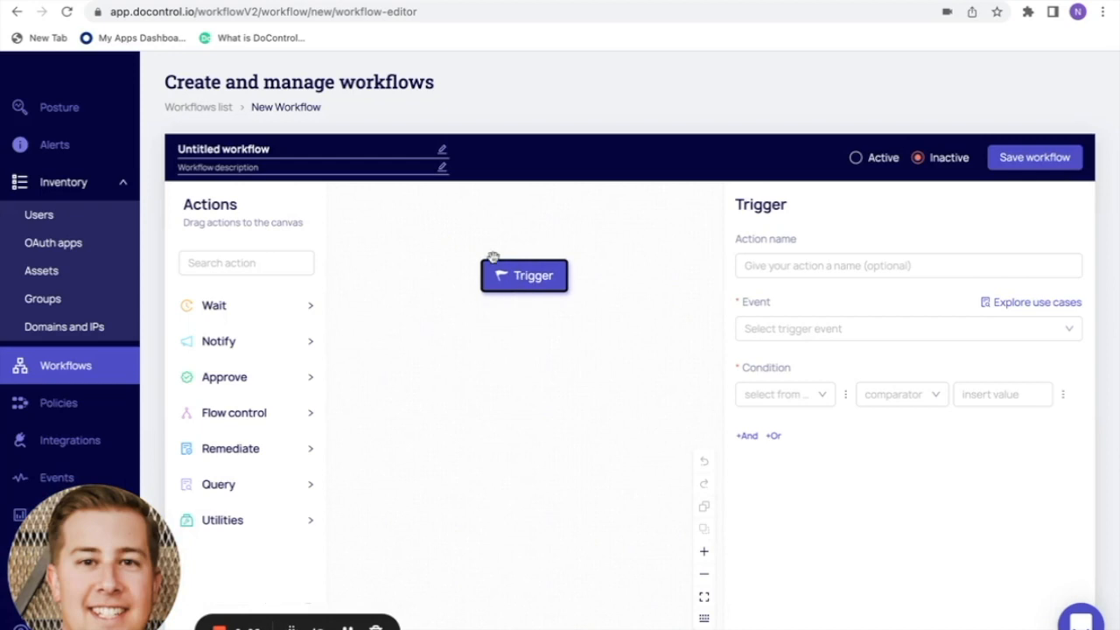
- Title the workflow 'Test' and enter the description 'External Sharing'
{"action": "left_click", "coordinate": [338, 152]}
{"action": "key", "text": "super+a"}
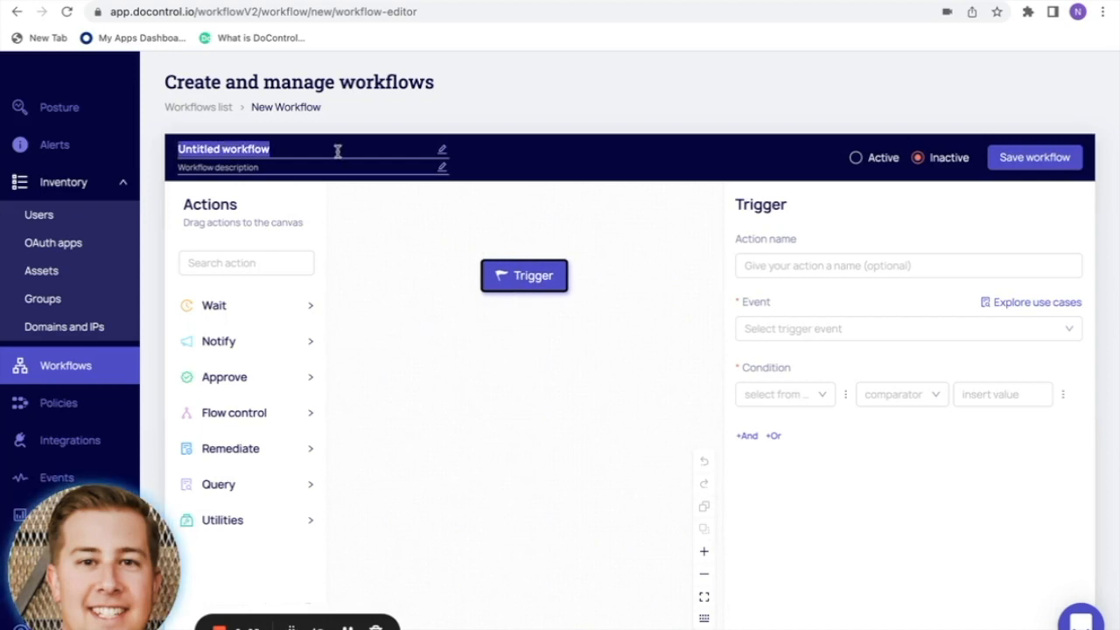
{"action": "type", "text": "Test"}
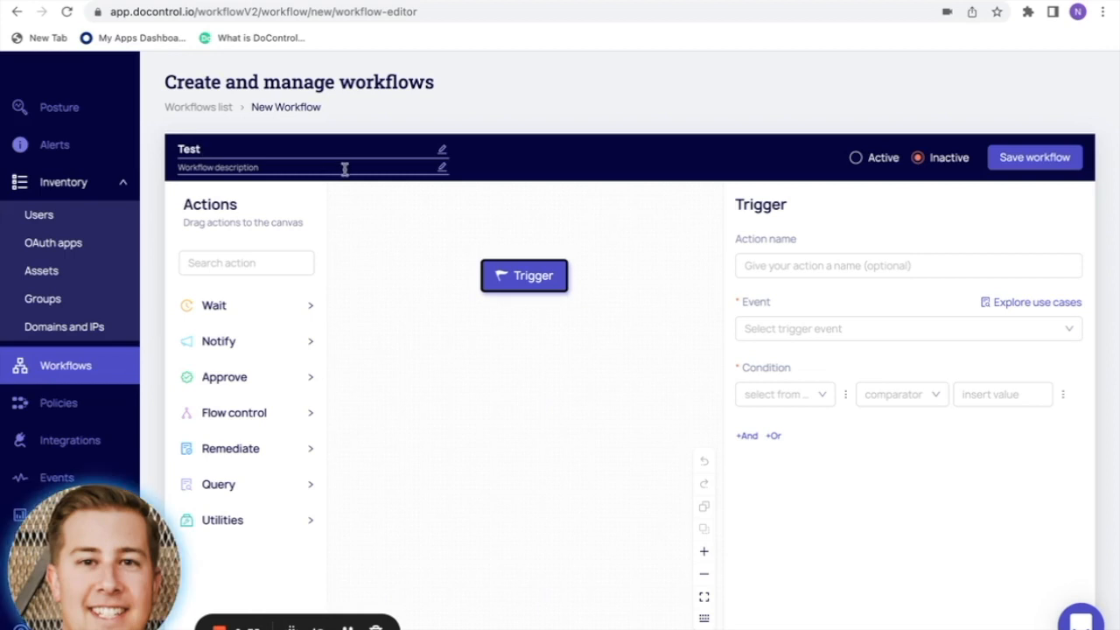
{"action": "type", "text": "External"}
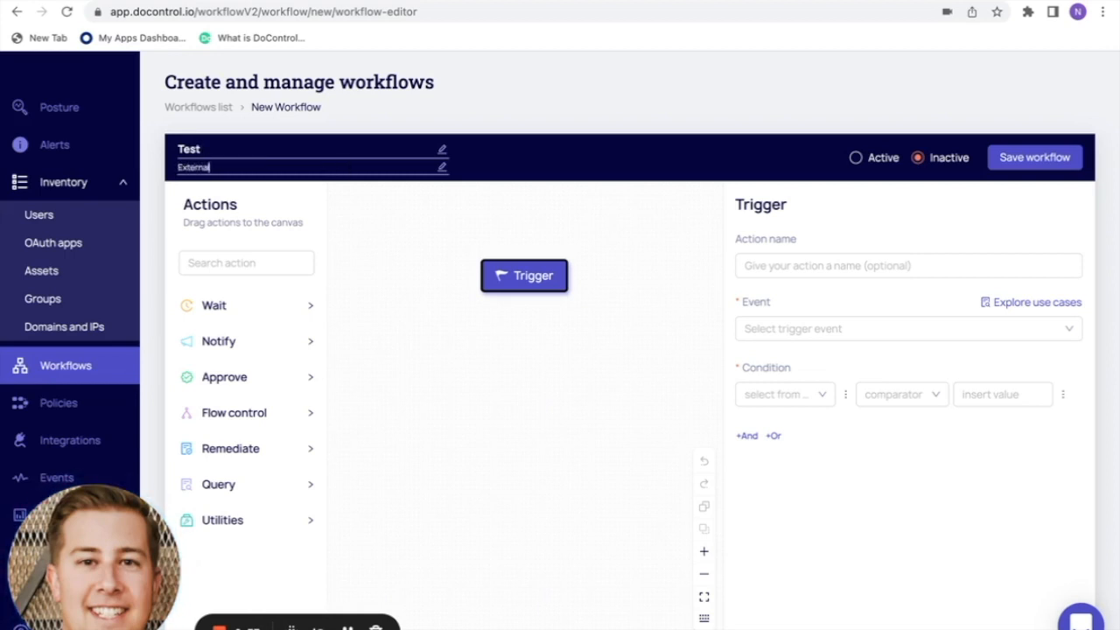
{"action": "type", "text": " Sharing Event"}
- Name the trigger 'External sharing event'
{"action": "left_click", "coordinate": [773, 269]}
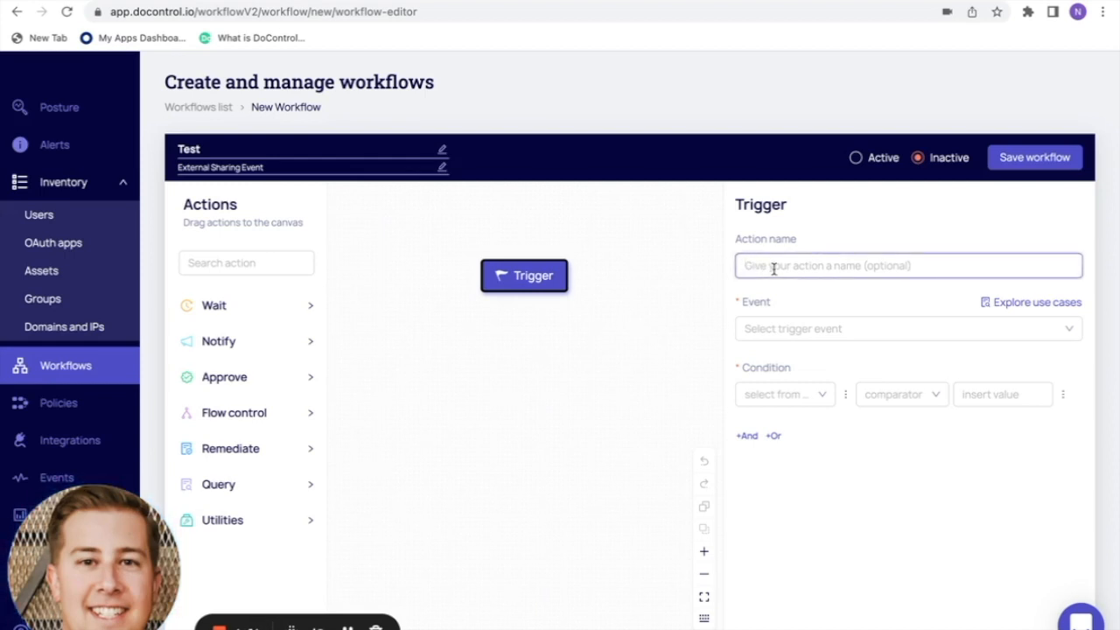
{"action": "type", "text": "E"}
{"action": "type", "text": "xet"}
{"action": "key", "text": "BackSpace"}
{"action": "key", "text": "BackSpace"}
{"action": "type", "text": "t"}
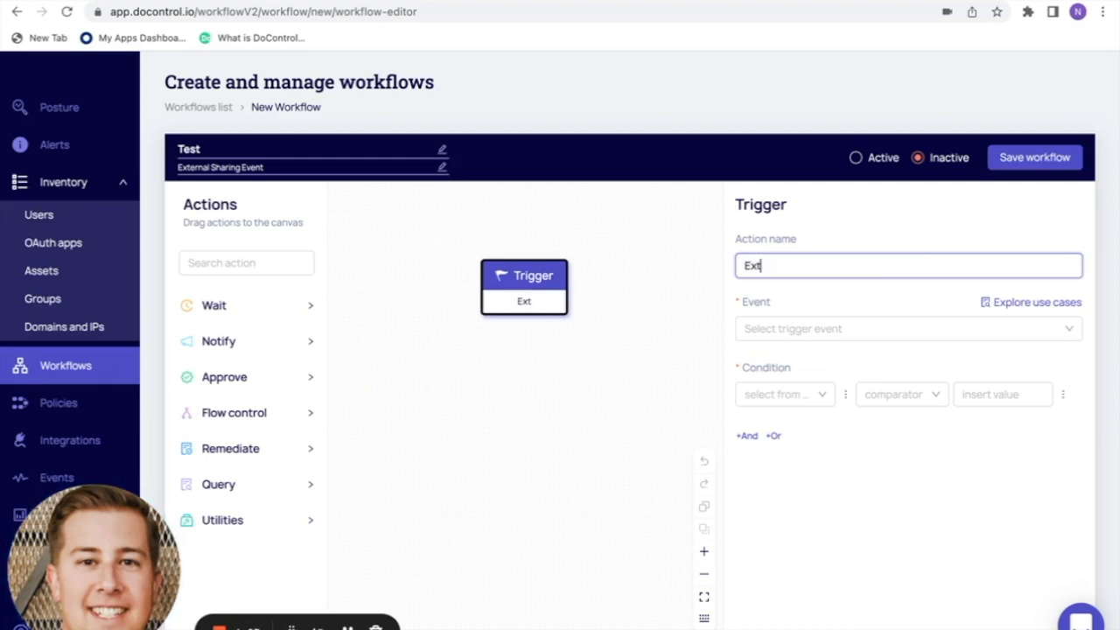
{"action": "type", "text": "ernal sharing event"}
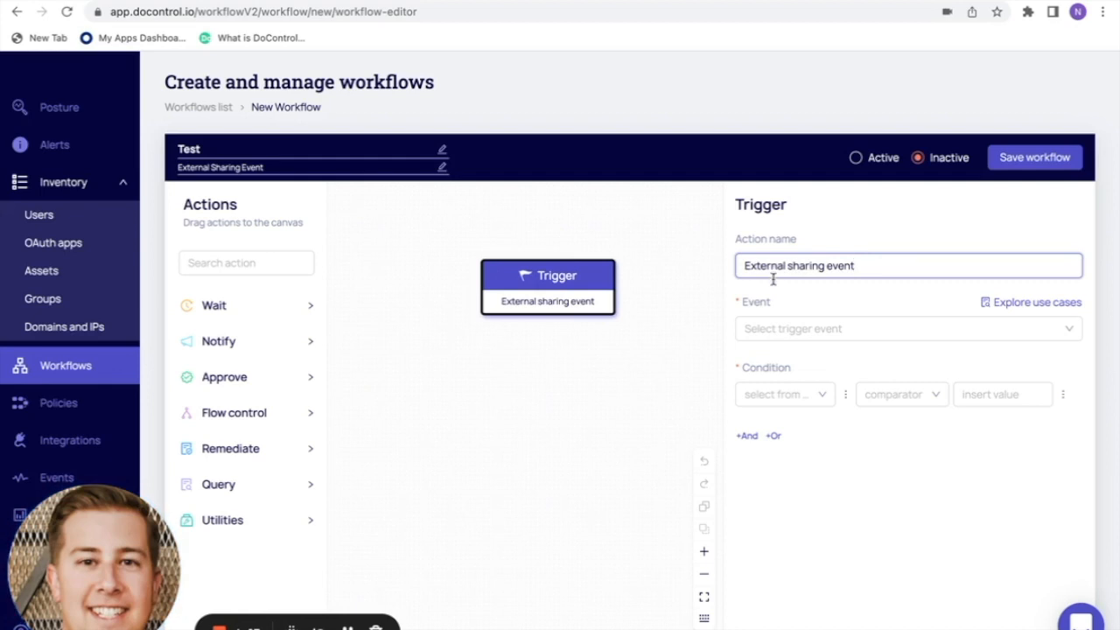
- Set the trigger event to Google Drive's Change user access
{"action": "left_click", "coordinate": [777, 328]}
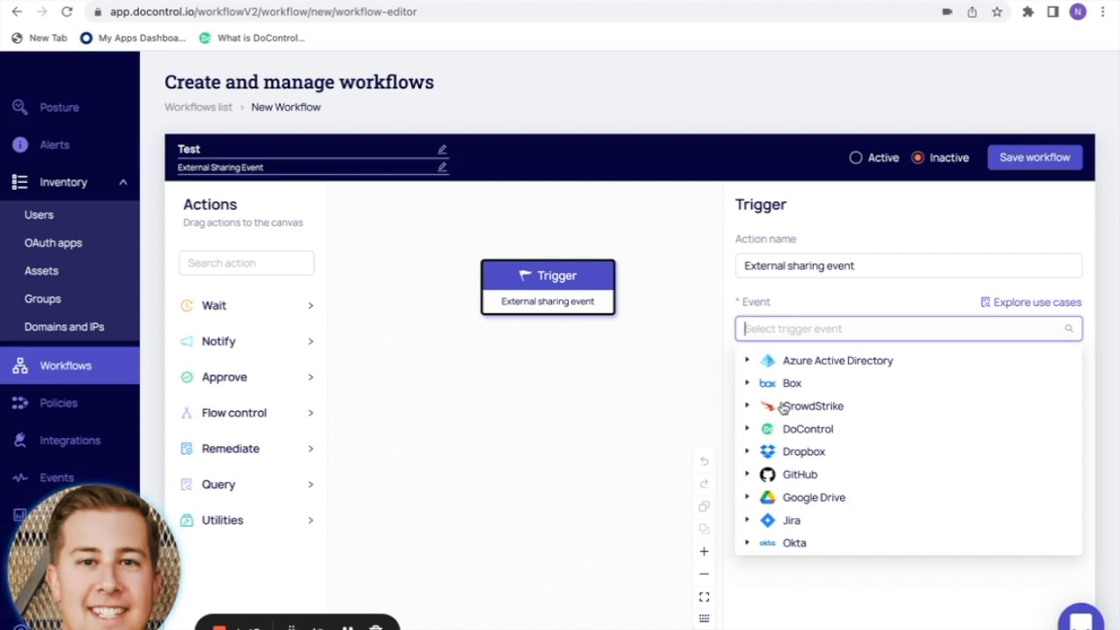
{"action": "scroll", "coordinate": [783, 408], "scroll_direction": "down", "scroll_amount": 1}
{"action": "scroll", "coordinate": [783, 408], "scroll_direction": "down", "scroll_amount": 1}
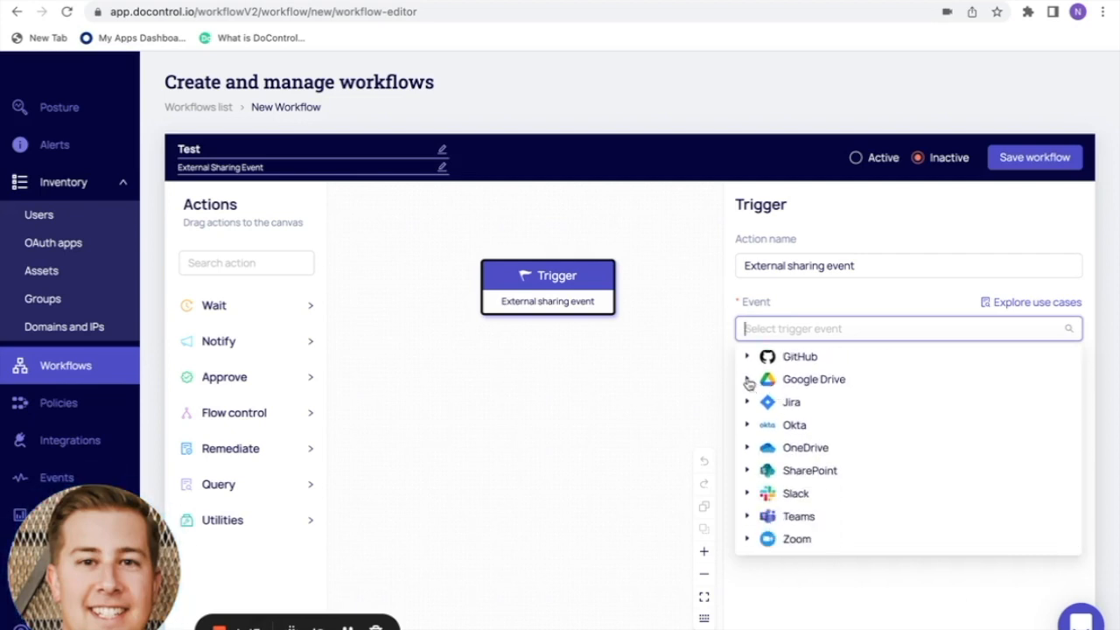
{"action": "left_click", "coordinate": [748, 381]}
{"action": "scroll", "coordinate": [770, 453], "scroll_direction": "down", "scroll_amount": 1}
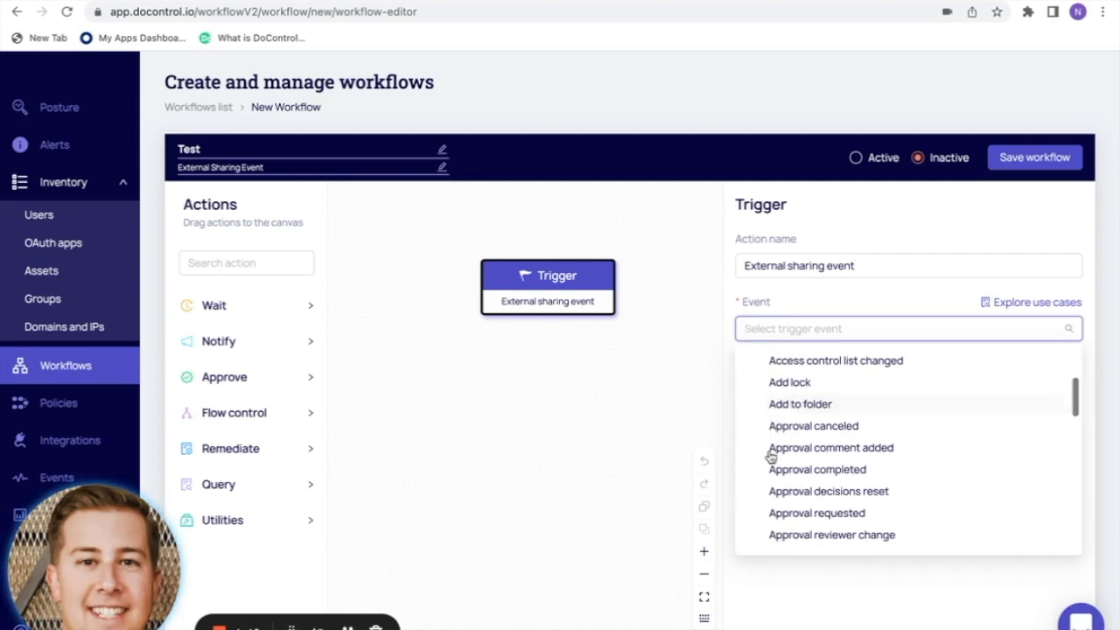
{"action": "scroll", "coordinate": [770, 455], "scroll_direction": "down", "scroll_amount": 5}
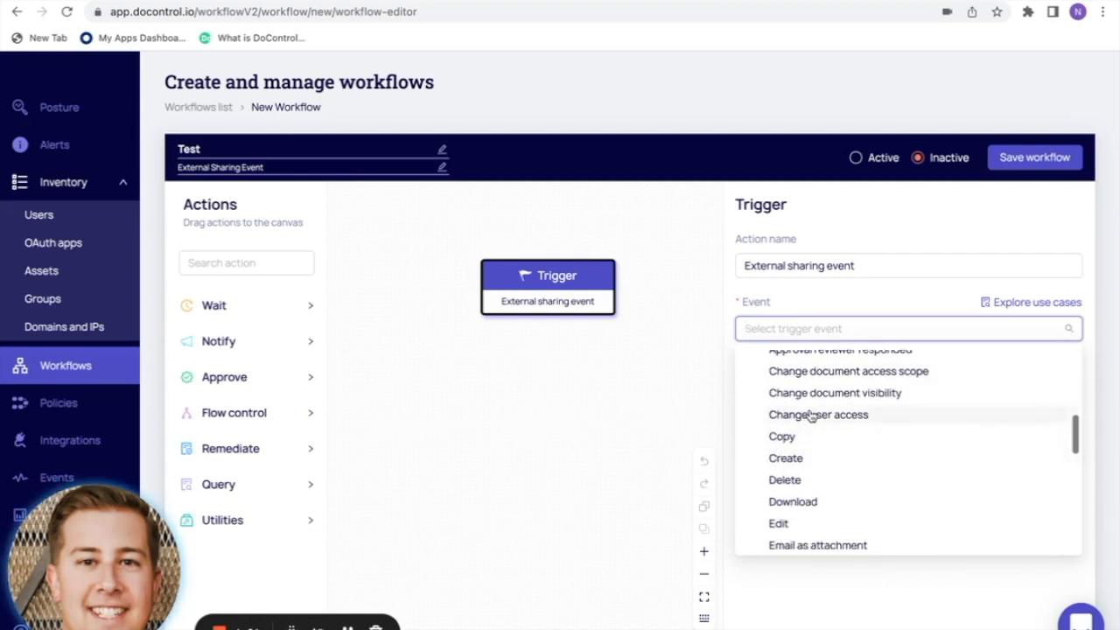
{"action": "left_click", "coordinate": [811, 416]}
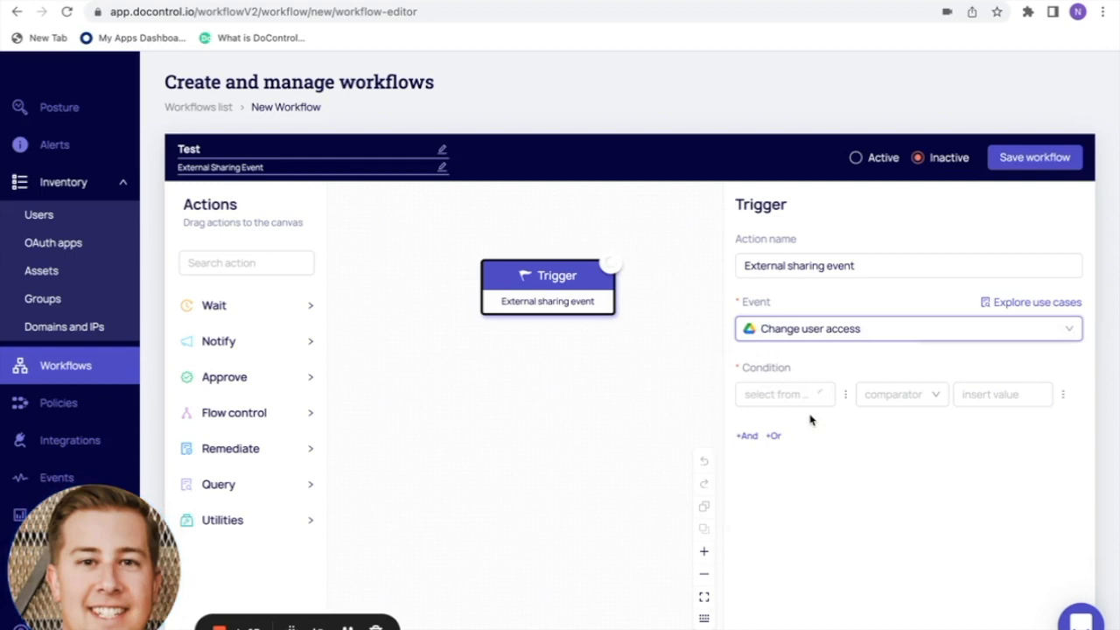
- Review the trigger event list and keep Change user access selected
{"action": "left_click", "coordinate": [857, 323]}
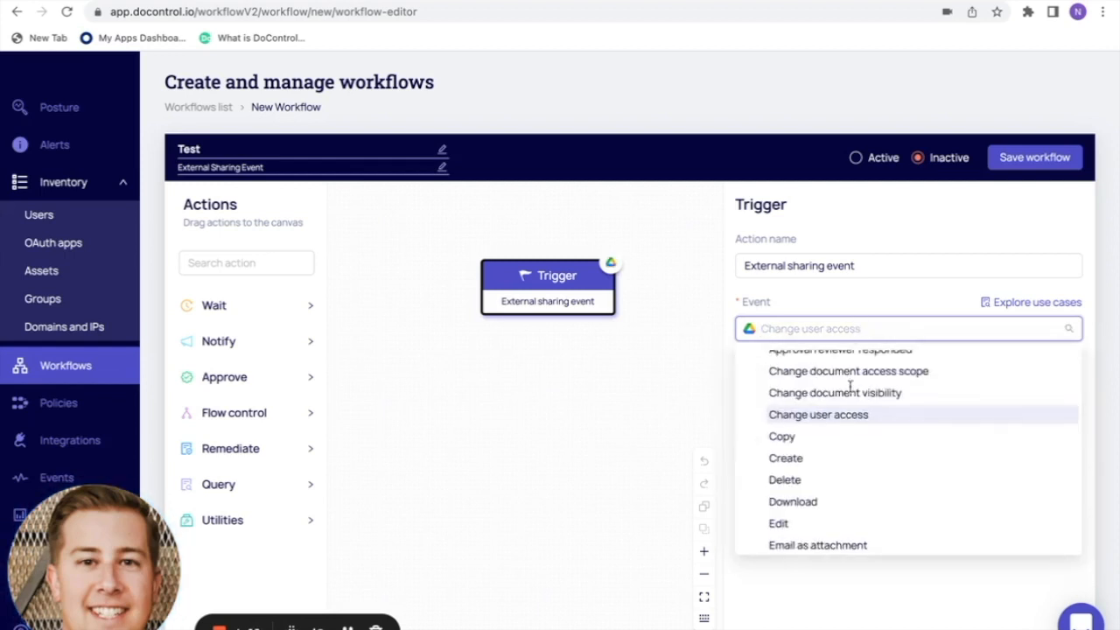
{"action": "scroll", "coordinate": [849, 411], "scroll_direction": "up", "scroll_amount": 2}
{"action": "scroll", "coordinate": [847, 408], "scroll_direction": "up", "scroll_amount": 4}
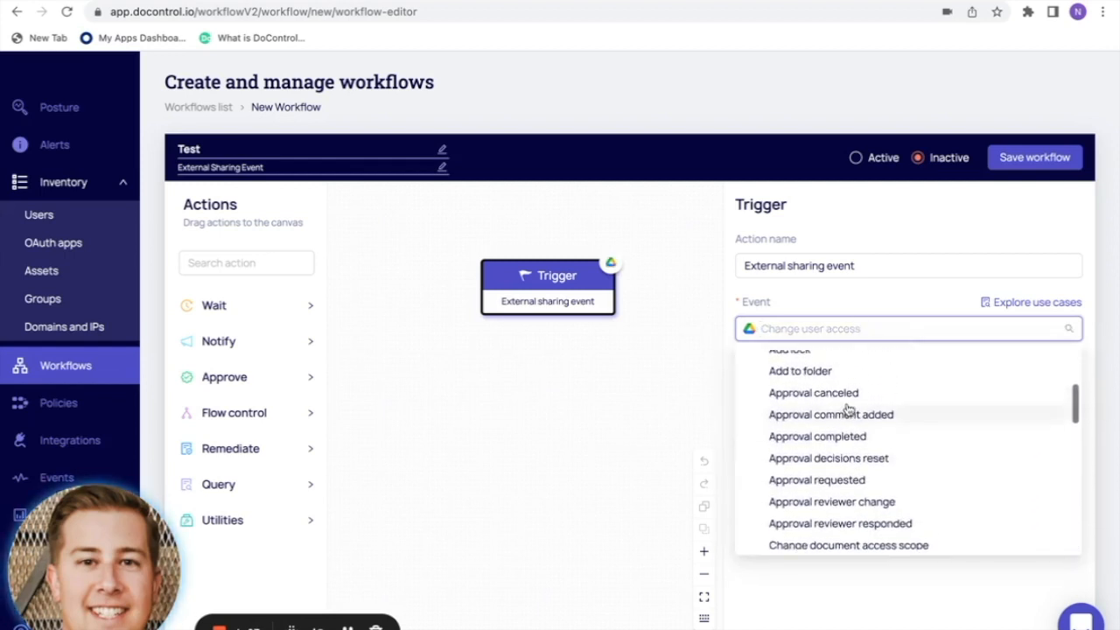
{"action": "scroll", "coordinate": [847, 407], "scroll_direction": "down", "scroll_amount": 2}
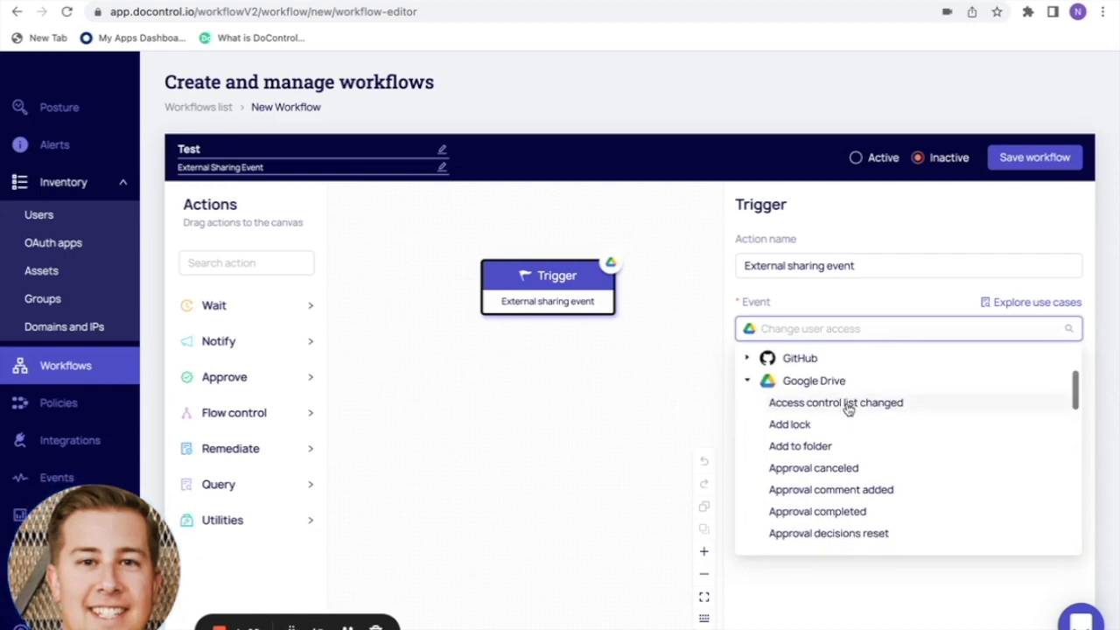
{"action": "scroll", "coordinate": [847, 408], "scroll_direction": "down", "scroll_amount": 5}
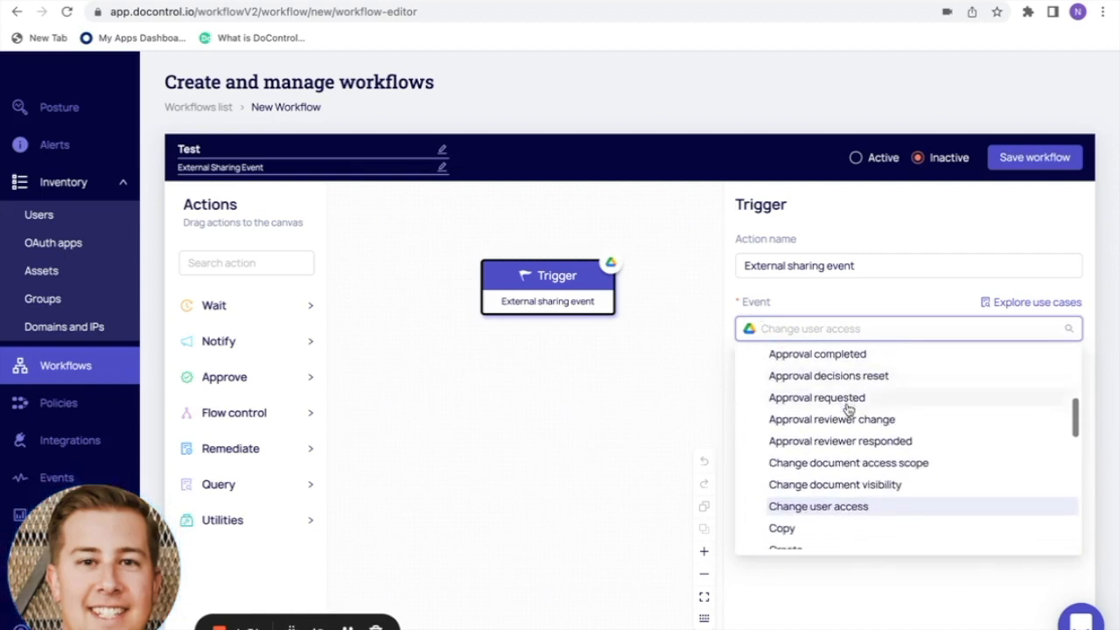
{"action": "scroll", "coordinate": [848, 407], "scroll_direction": "down", "scroll_amount": 5}
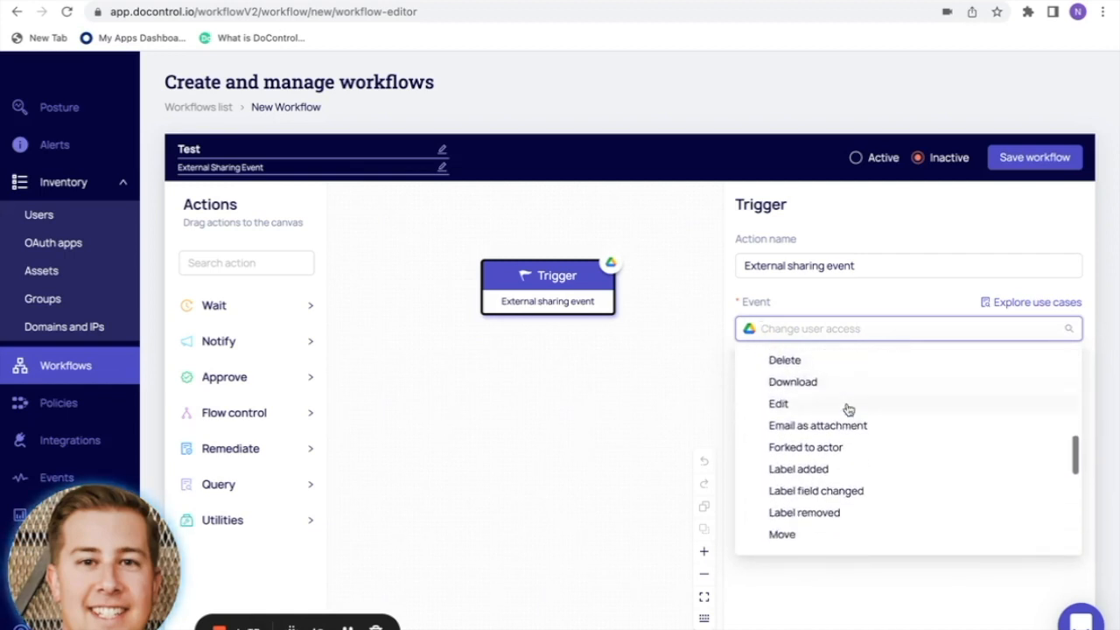
{"action": "scroll", "coordinate": [847, 408], "scroll_direction": "down", "scroll_amount": 6}
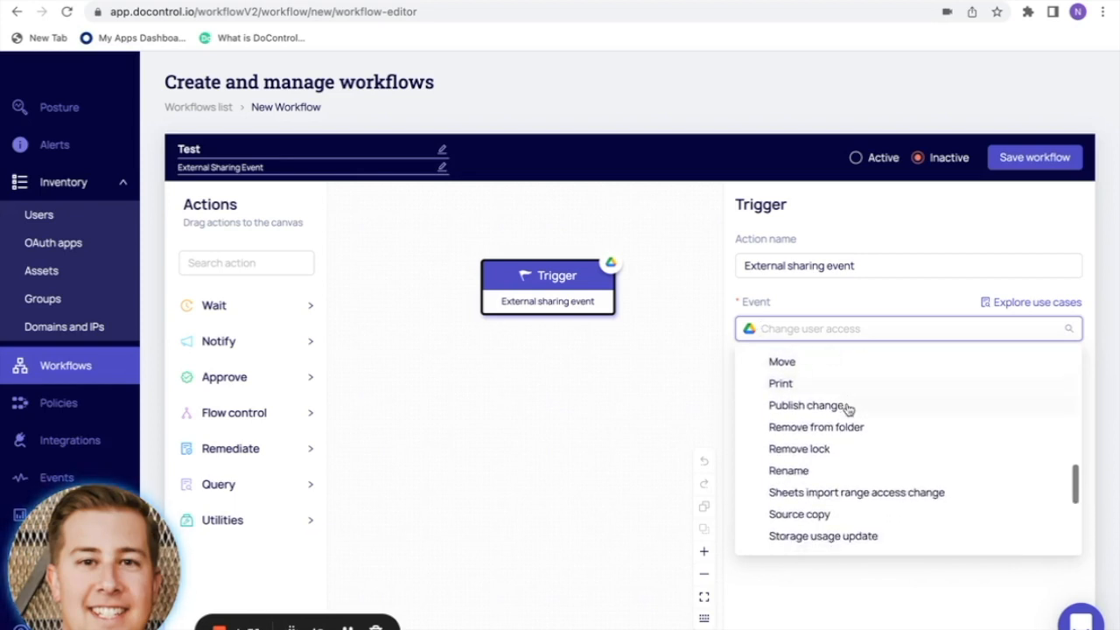
{"action": "scroll", "coordinate": [847, 408], "scroll_direction": "down", "scroll_amount": 1}
{"action": "scroll", "coordinate": [847, 408], "scroll_direction": "up", "scroll_amount": 3}
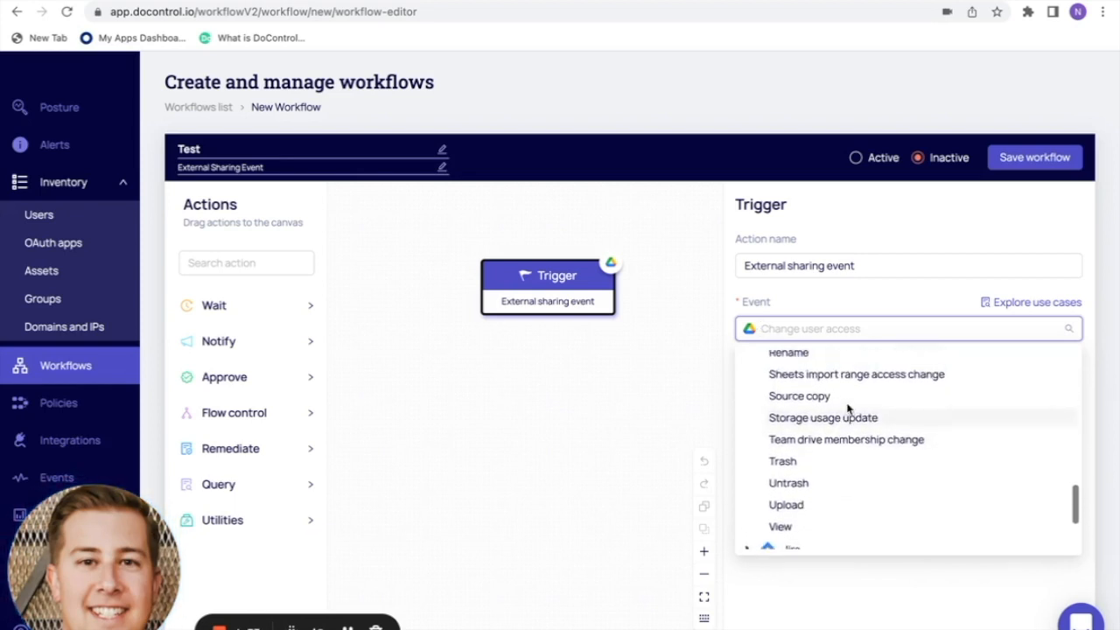
{"action": "scroll", "coordinate": [847, 409], "scroll_direction": "up", "scroll_amount": 1}
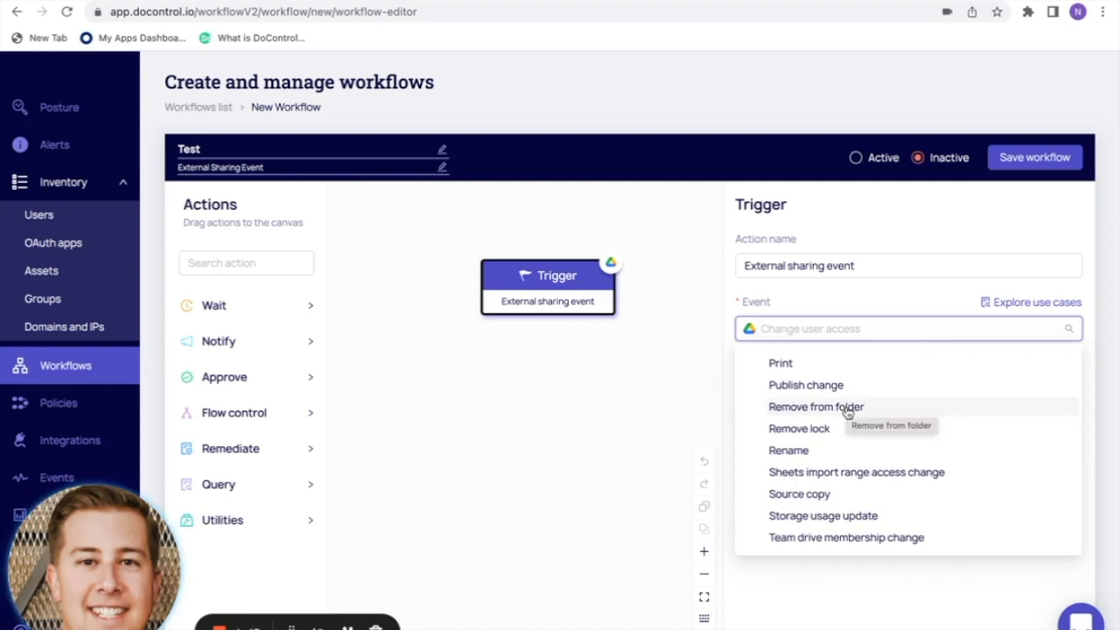
{"action": "scroll", "coordinate": [847, 411], "scroll_direction": "up", "scroll_amount": 3}
{"action": "scroll", "coordinate": [847, 411], "scroll_direction": "up", "scroll_amount": 5}
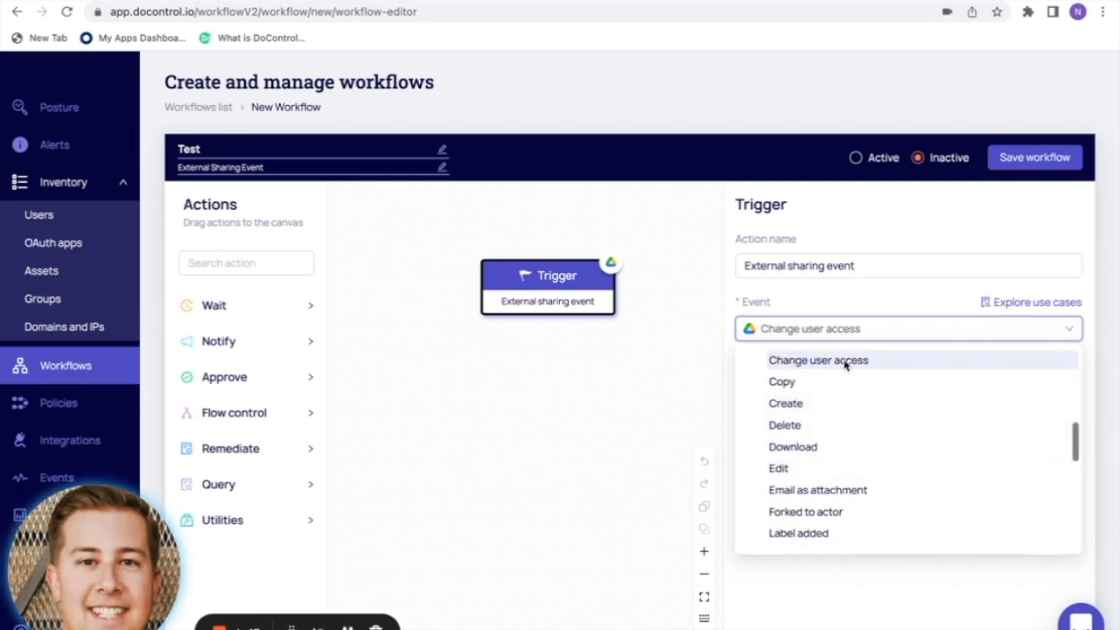
{"action": "left_click", "coordinate": [847, 360]}
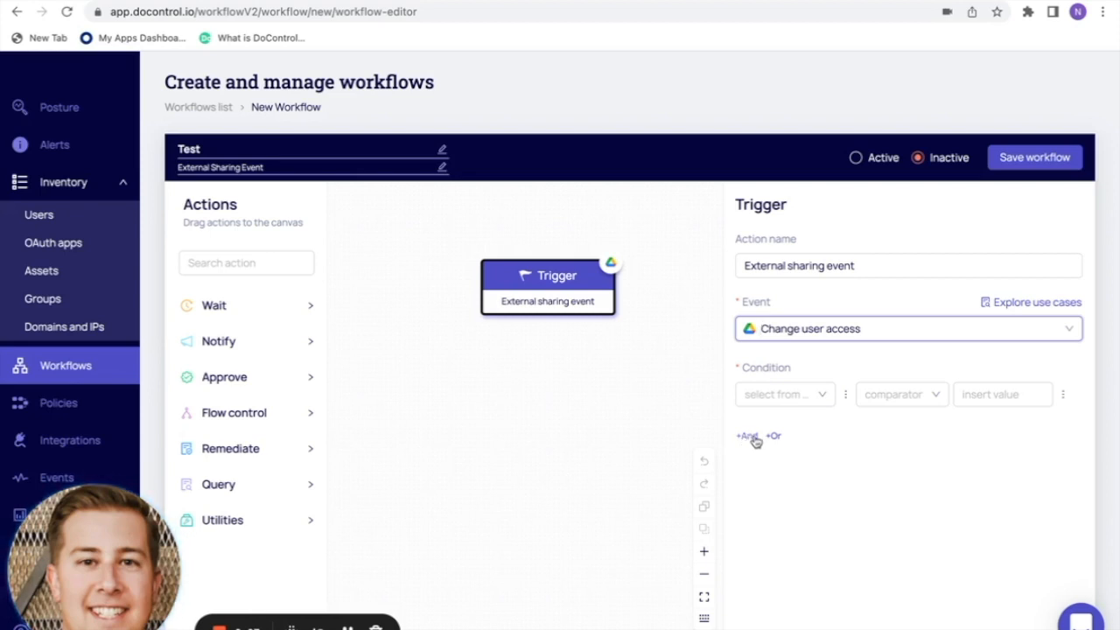
- Base the trigger condition on the Get collaborators macro
{"action": "left_click", "coordinate": [825, 395]}
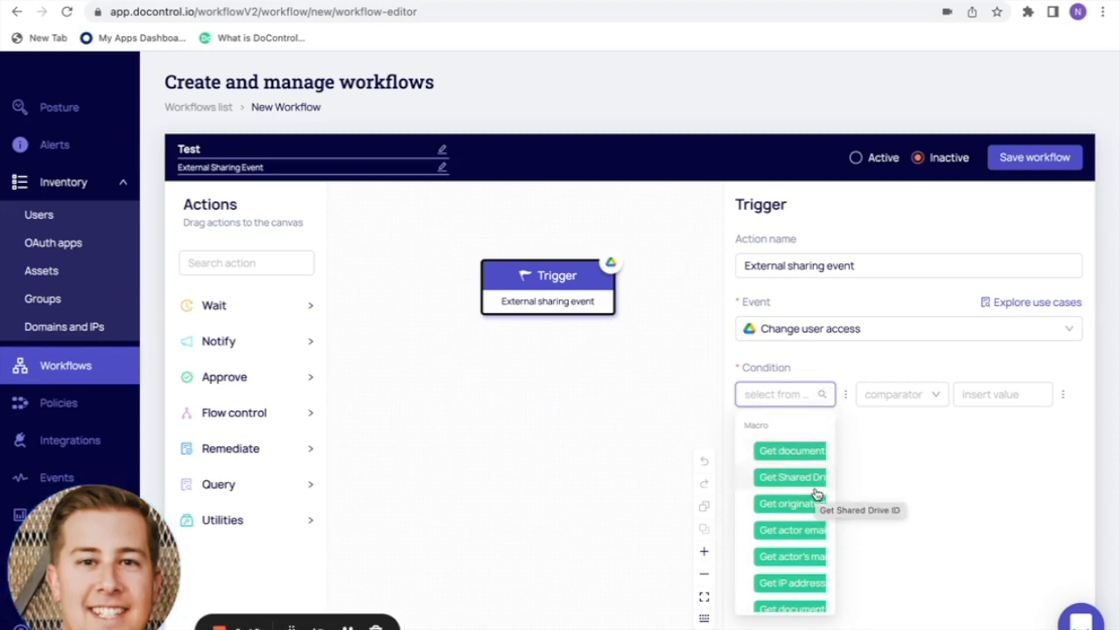
{"action": "scroll", "coordinate": [816, 495], "scroll_direction": "down", "scroll_amount": 3}
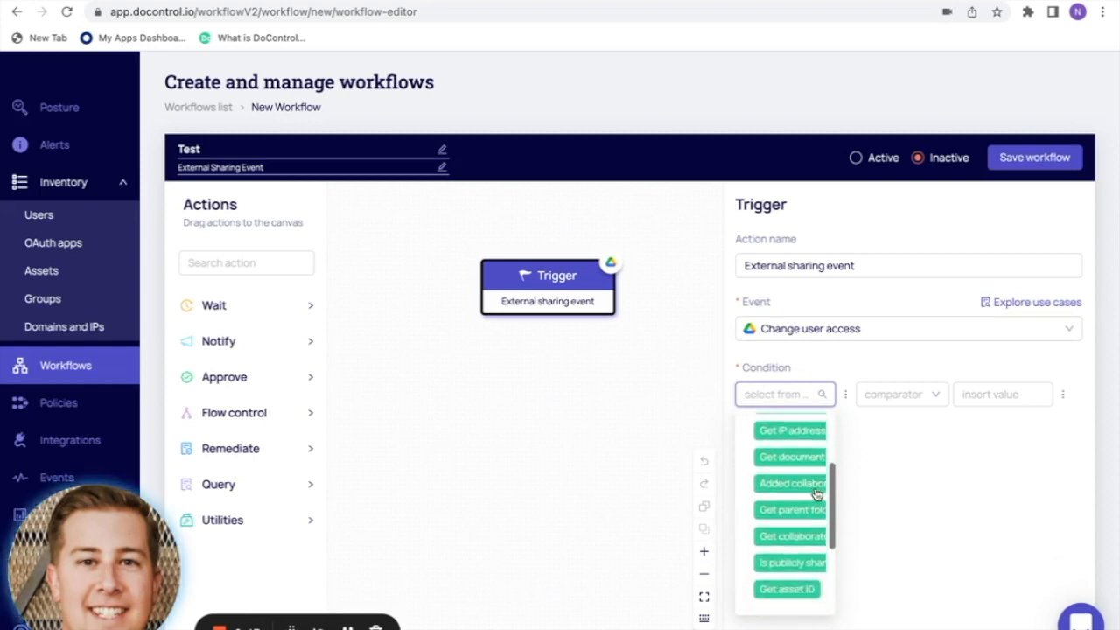
{"action": "scroll", "coordinate": [816, 495], "scroll_direction": "down", "scroll_amount": 2}
{"action": "scroll", "coordinate": [816, 495], "scroll_direction": "up", "scroll_amount": 3}
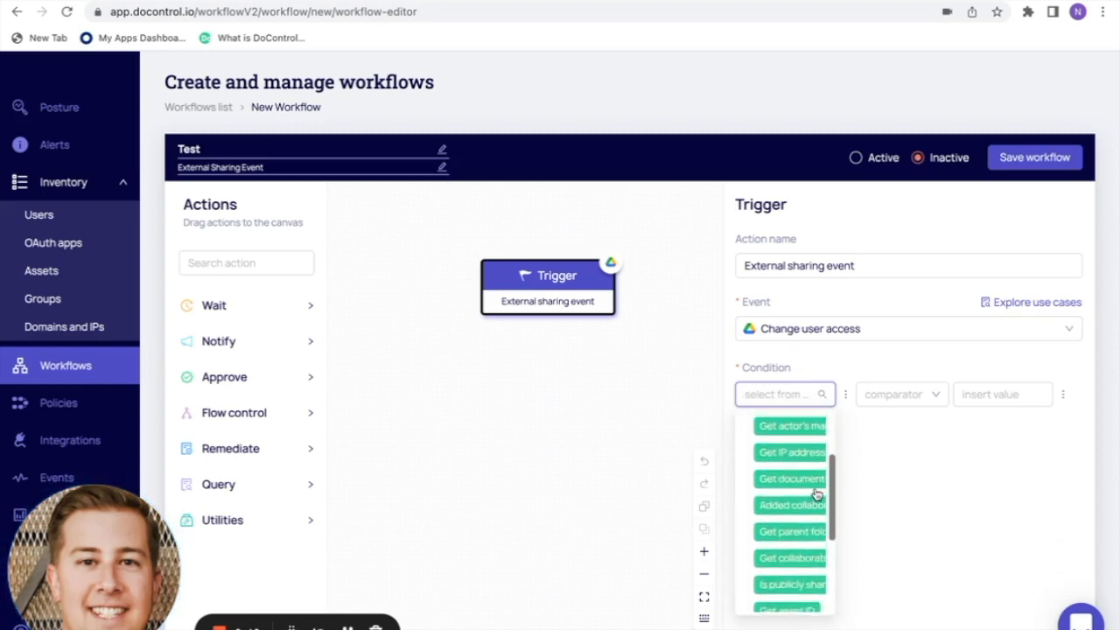
{"action": "scroll", "coordinate": [816, 495], "scroll_direction": "up", "scroll_amount": 1}
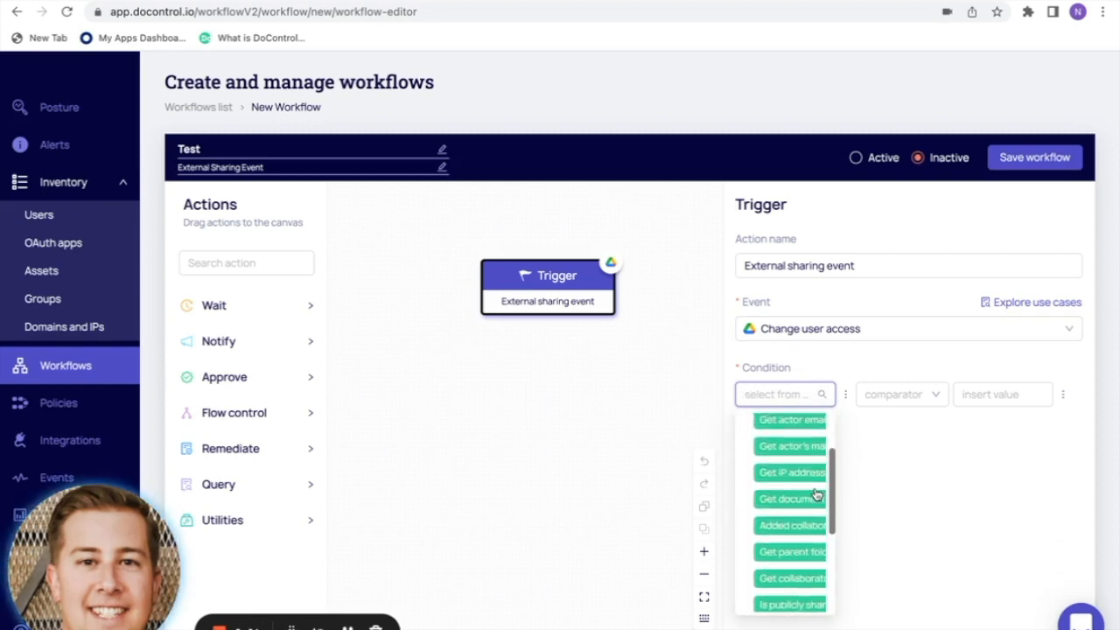
{"action": "left_click", "coordinate": [802, 581]}
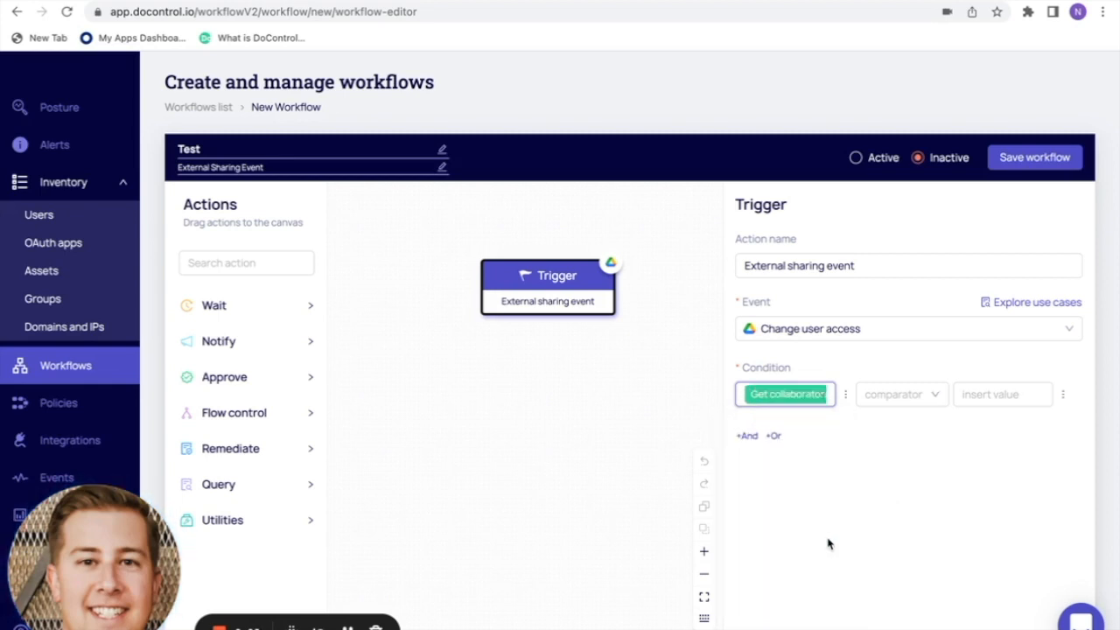
- Set the condition's comparator to At least one not in trusted domains
{"action": "left_click", "coordinate": [897, 397]}
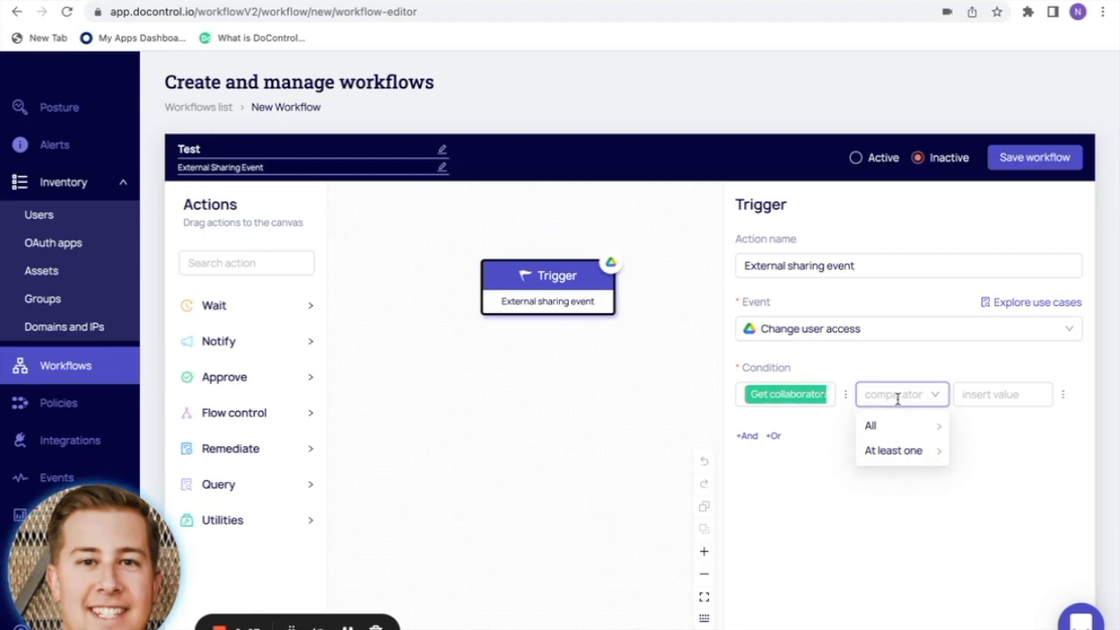
{"action": "left_click", "coordinate": [897, 452]}
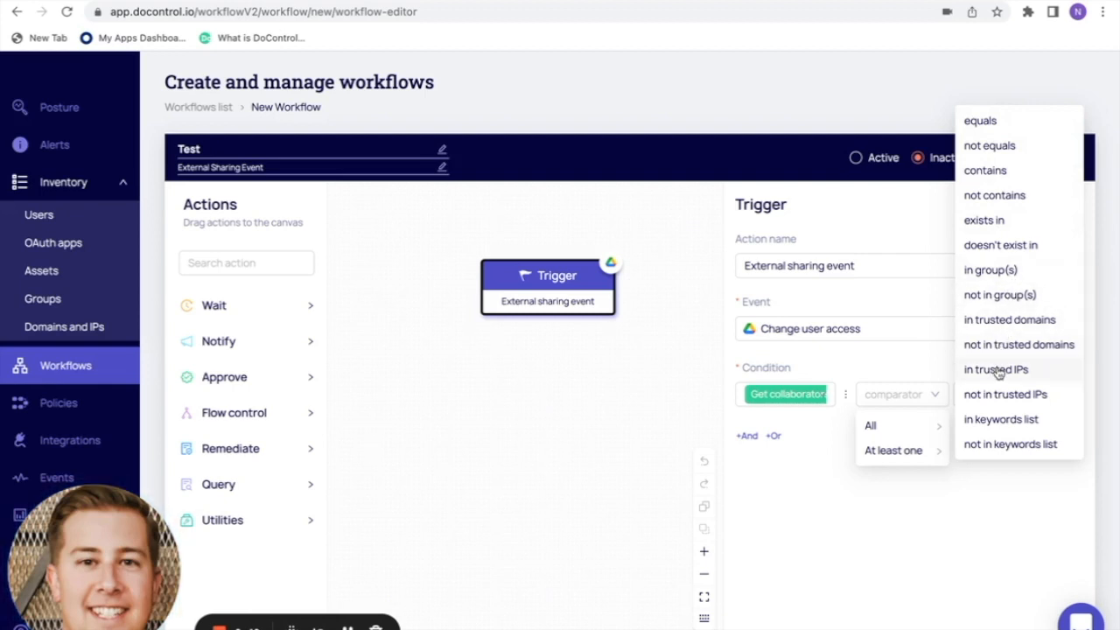
{"action": "left_click", "coordinate": [1007, 171]}
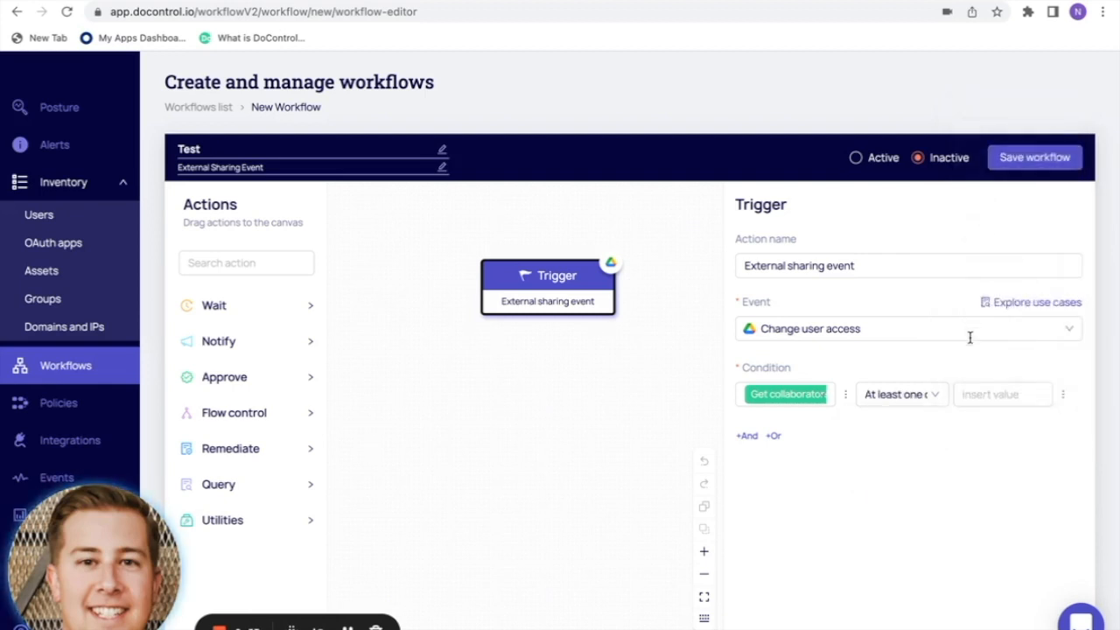
{"action": "left_click", "coordinate": [939, 398]}
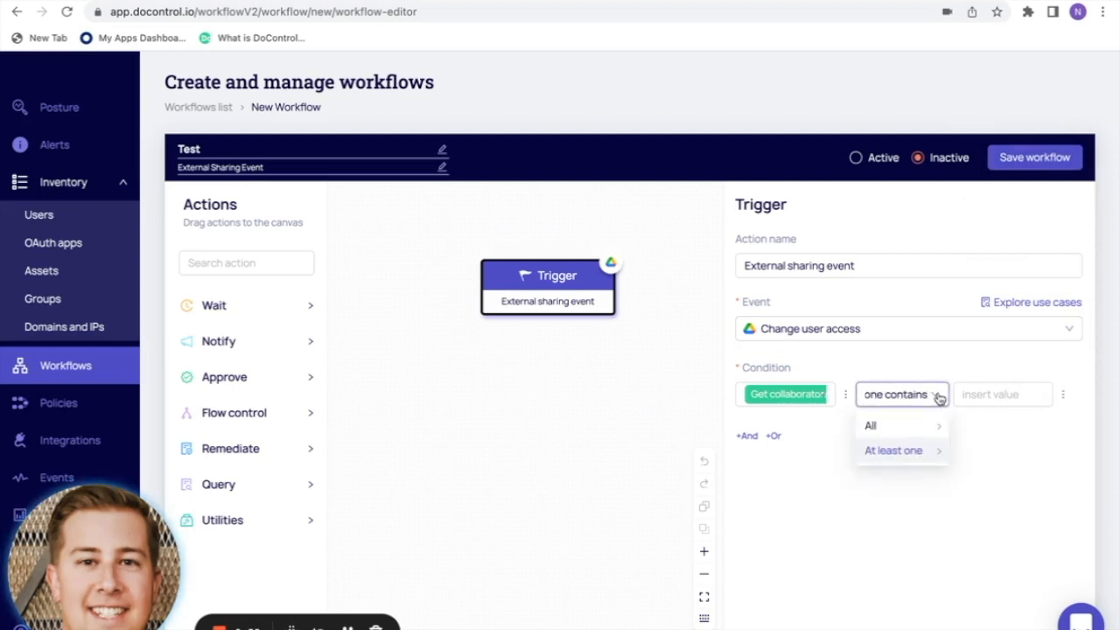
{"action": "left_click", "coordinate": [916, 455]}
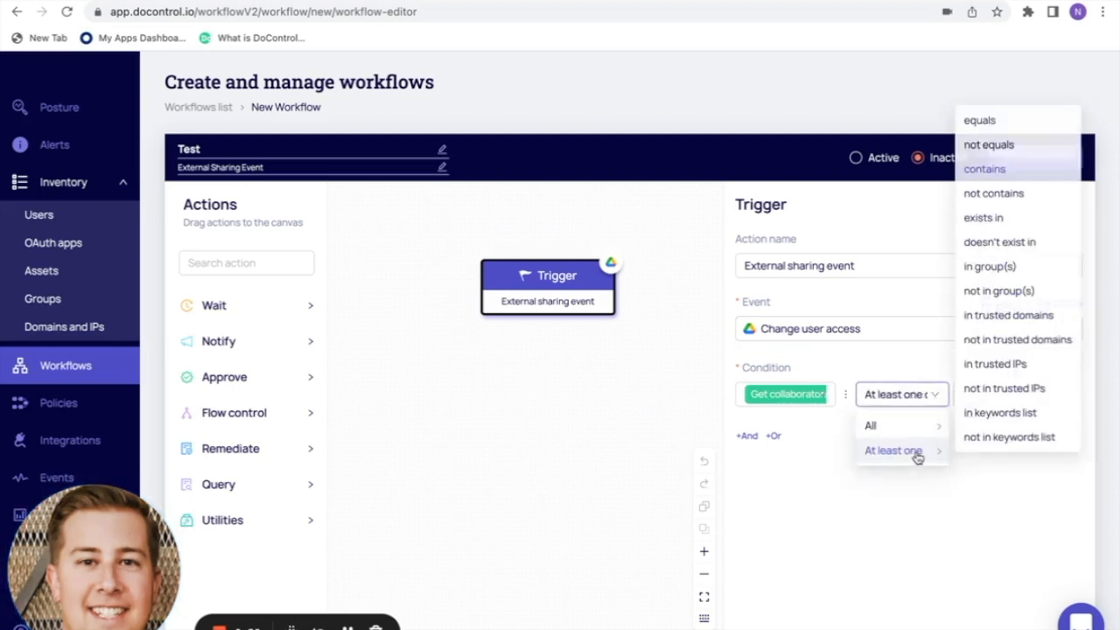
{"action": "left_click", "coordinate": [1009, 344]}
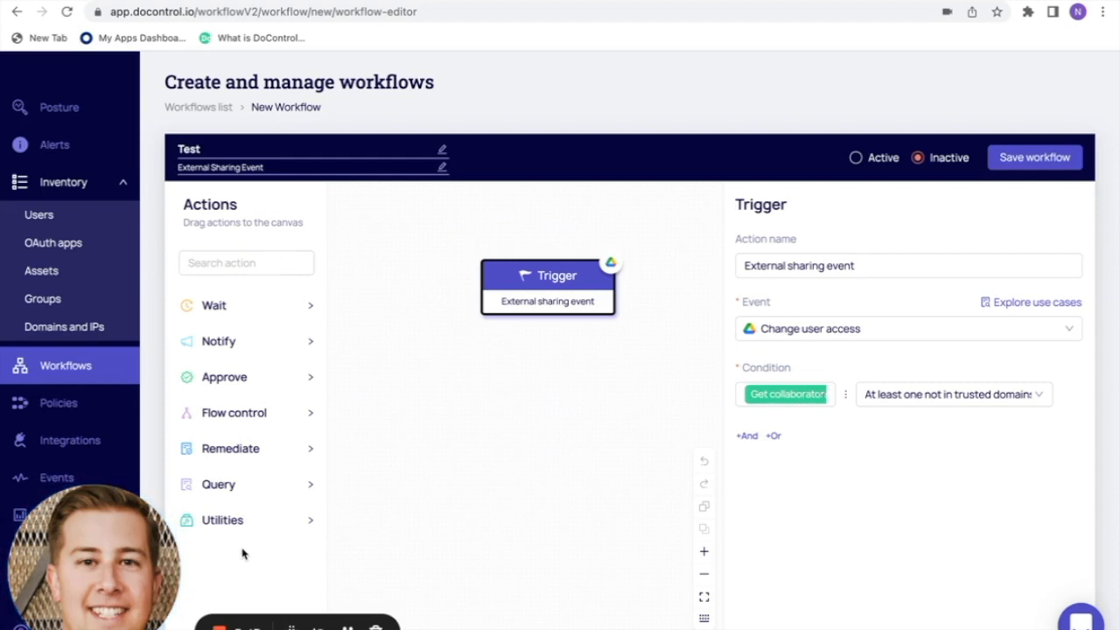
- Browse the Wait, Notify and Approve actions, then show the Flow control actions
{"action": "left_click", "coordinate": [244, 308]}
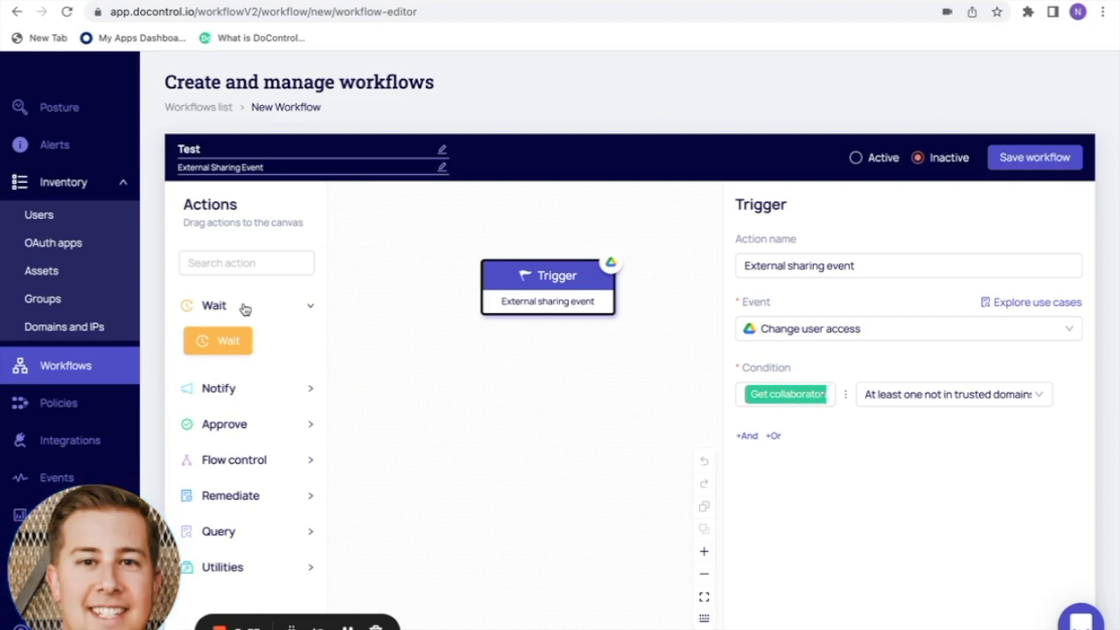
{"action": "left_click", "coordinate": [243, 306]}
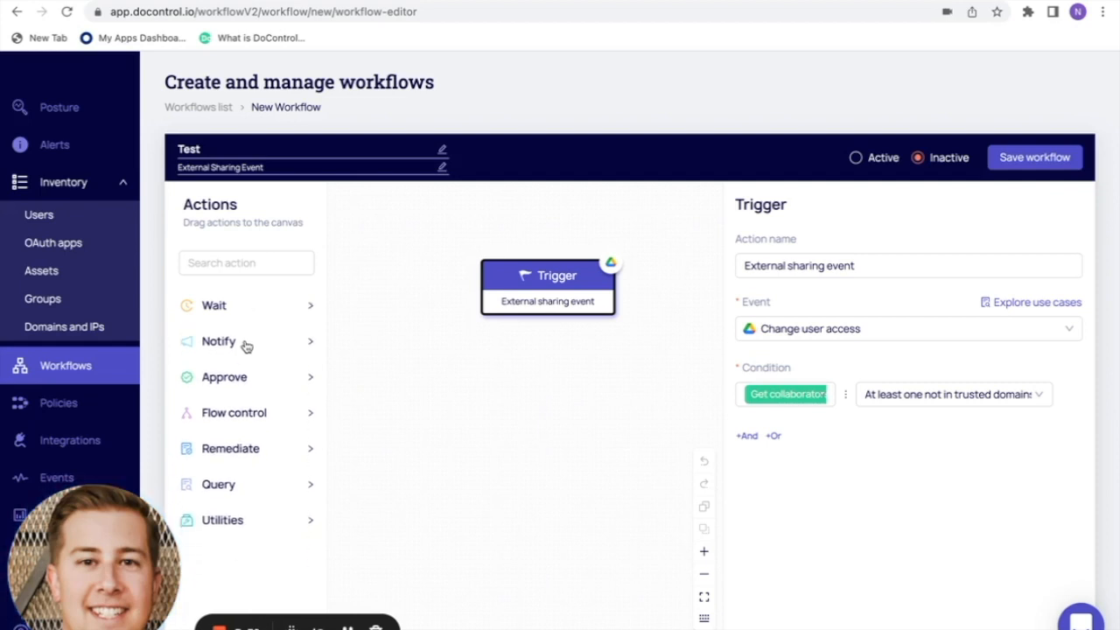
{"action": "left_click", "coordinate": [246, 348]}
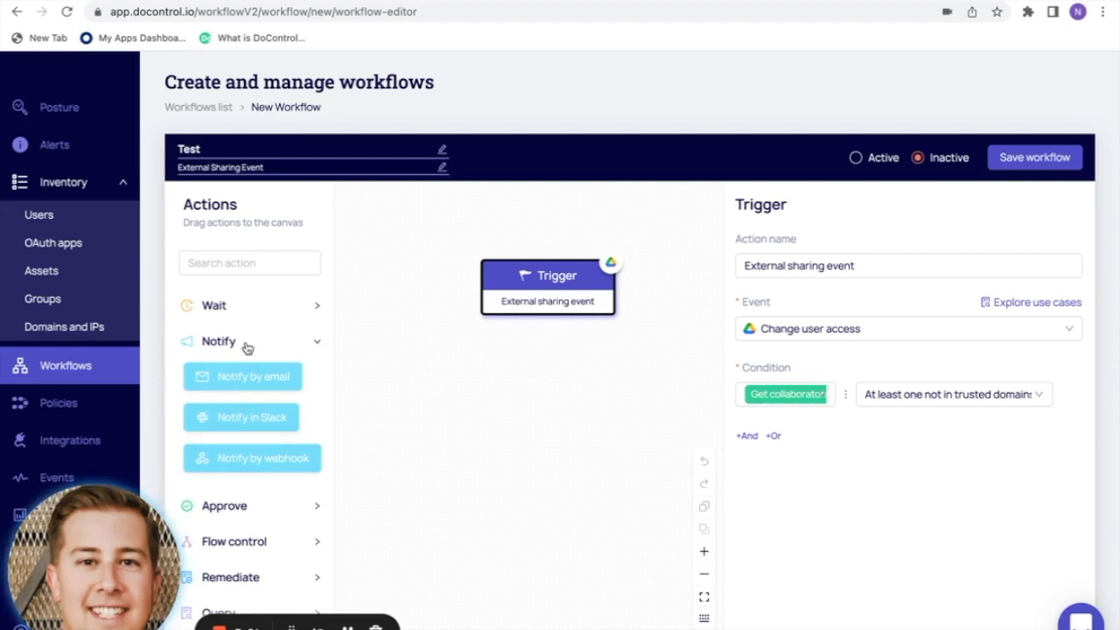
{"action": "left_click", "coordinate": [247, 344]}
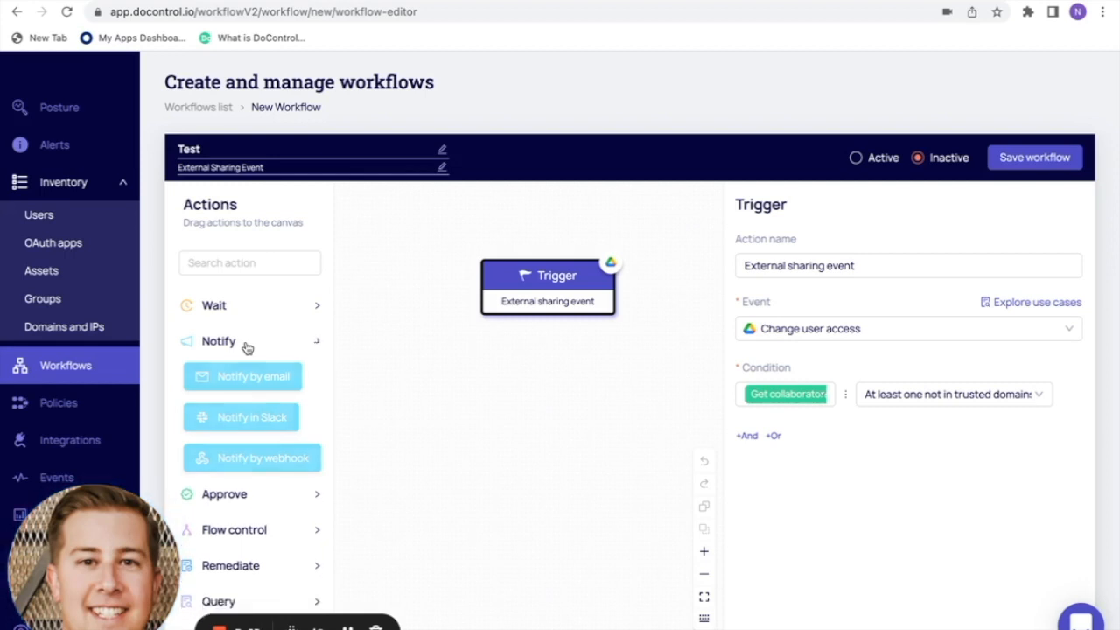
{"action": "left_click", "coordinate": [249, 382]}
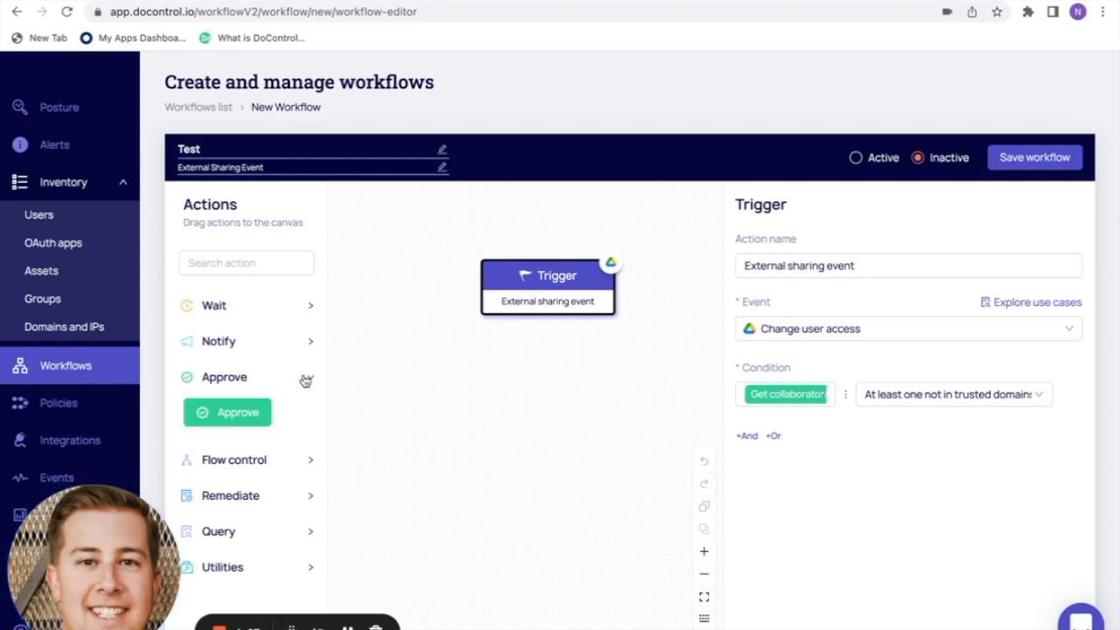
{"action": "left_click", "coordinate": [313, 377]}
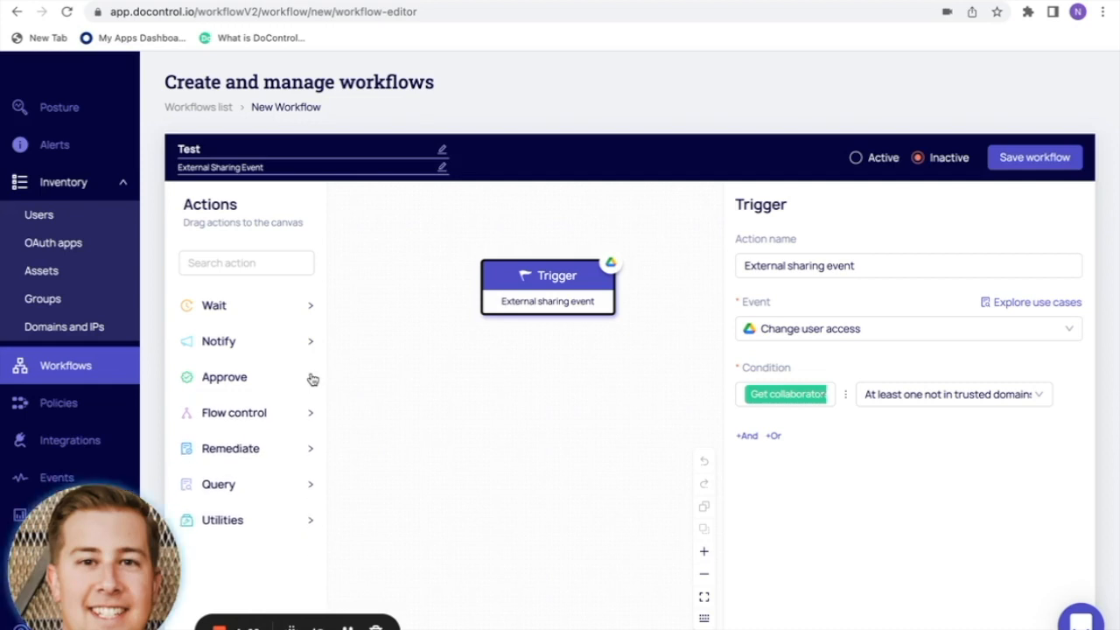
{"action": "left_click", "coordinate": [271, 418]}
{"action": "scroll", "coordinate": [291, 425], "scroll_direction": "down", "scroll_amount": 1}
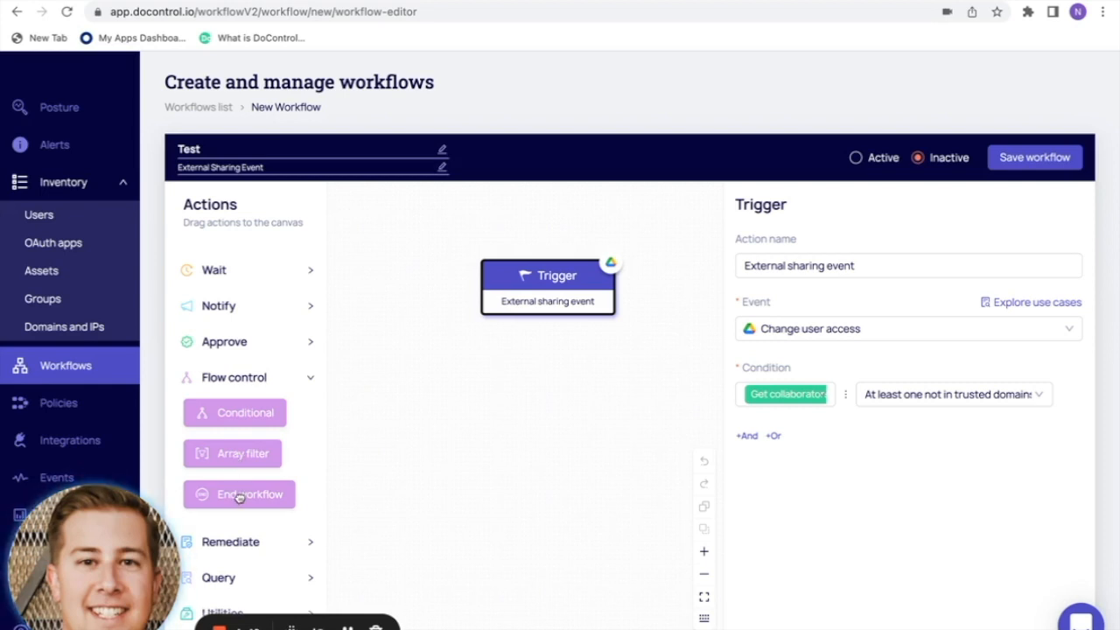
- Show the Remediate actions, previewing the Google Drive, SharePoint and OneDrive groups
{"action": "left_click", "coordinate": [310, 381]}
{"action": "left_click", "coordinate": [306, 453]}
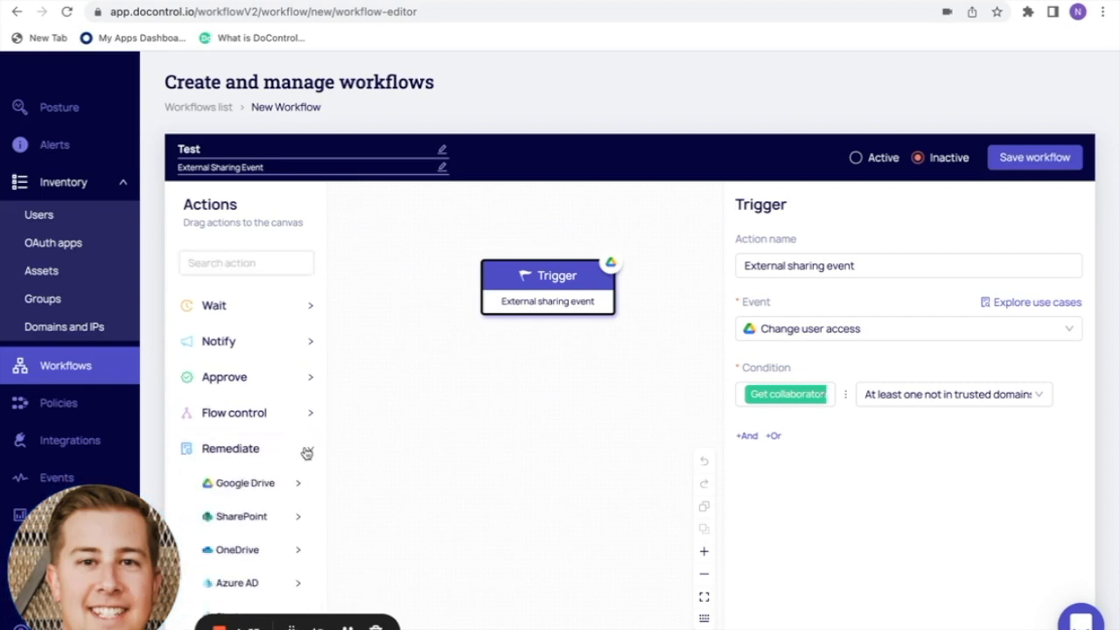
{"action": "scroll", "coordinate": [306, 452], "scroll_direction": "down", "scroll_amount": 3}
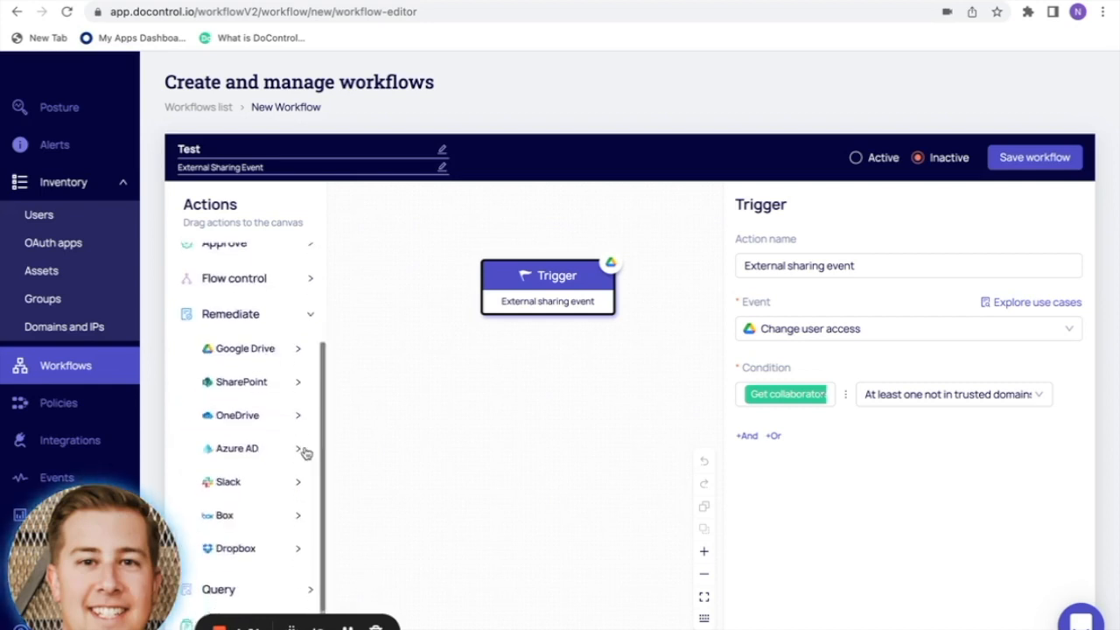
{"action": "left_click", "coordinate": [297, 342]}
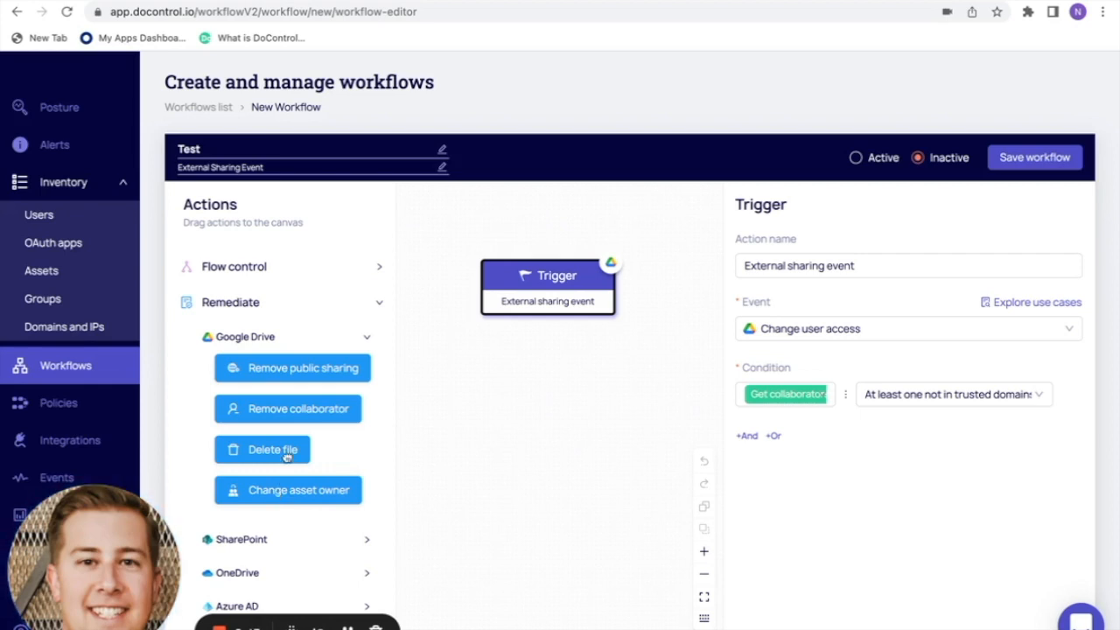
{"action": "left_click", "coordinate": [367, 340]}
{"action": "left_click", "coordinate": [297, 371]}
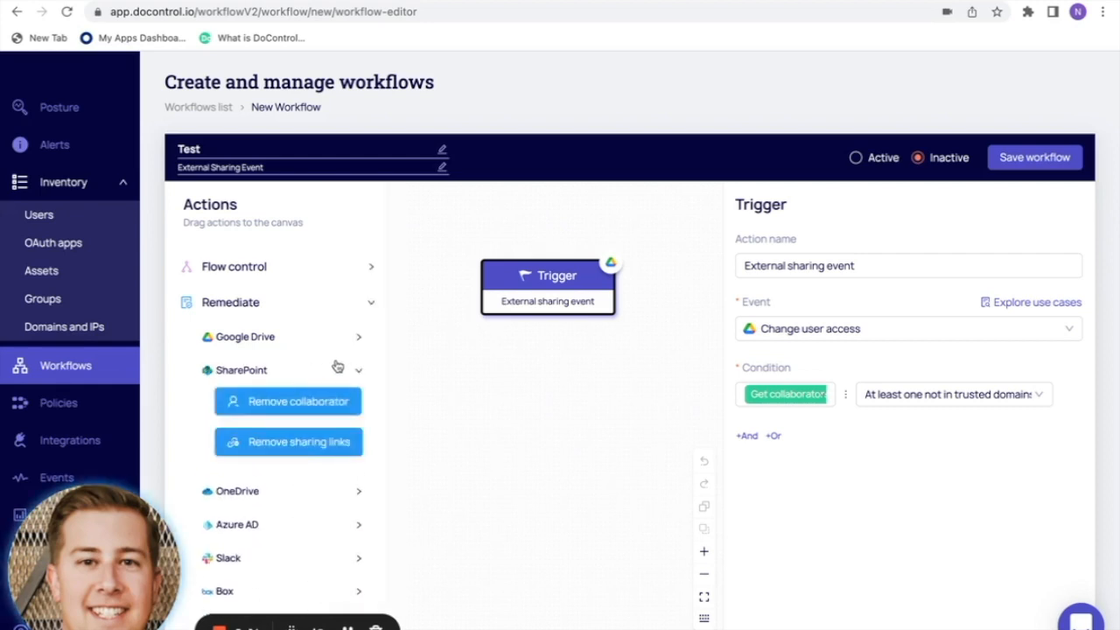
{"action": "left_click", "coordinate": [358, 372]}
{"action": "left_click", "coordinate": [299, 407]}
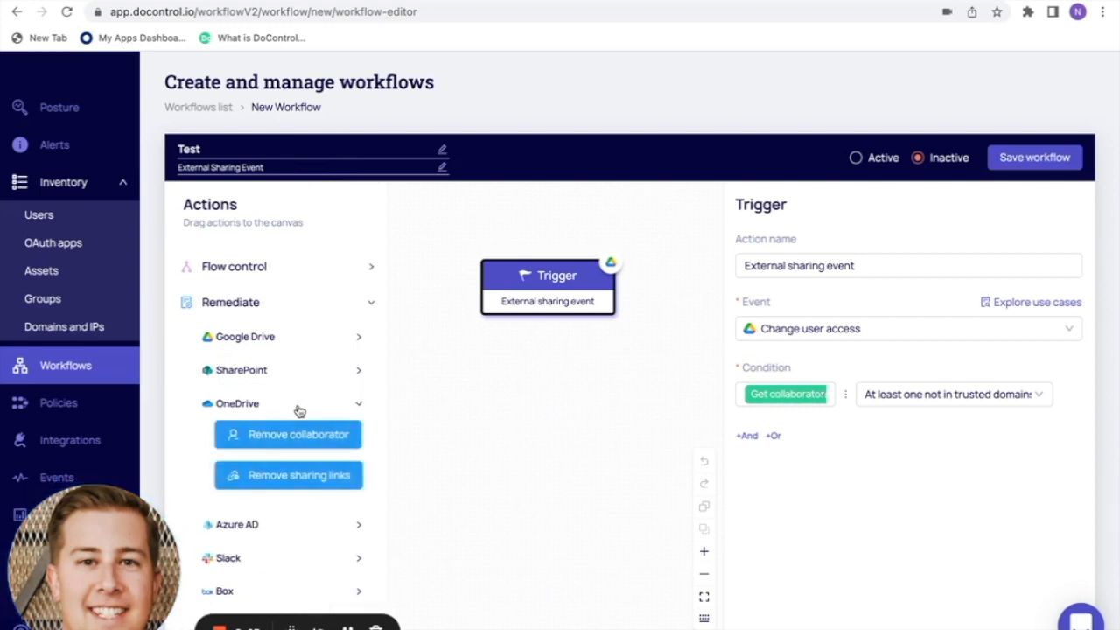
{"action": "left_click", "coordinate": [362, 407]}
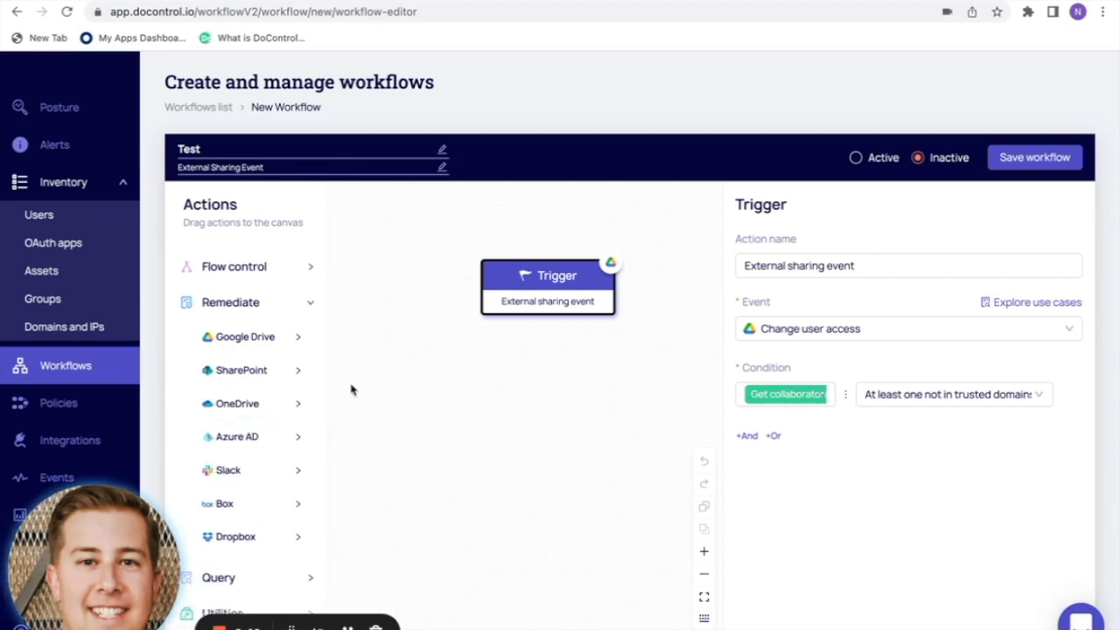
- Fold Remediate, review the Google Drive and Box query actions, then fold Query
{"action": "left_click", "coordinate": [310, 304]}
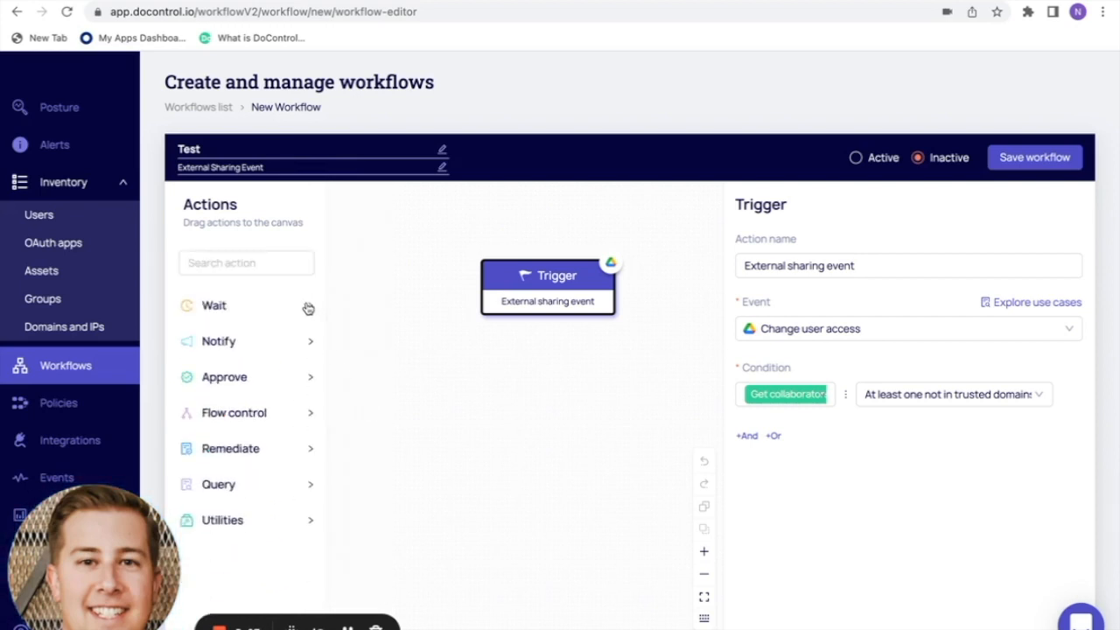
{"action": "scroll", "coordinate": [281, 439], "scroll_direction": "down", "scroll_amount": 1}
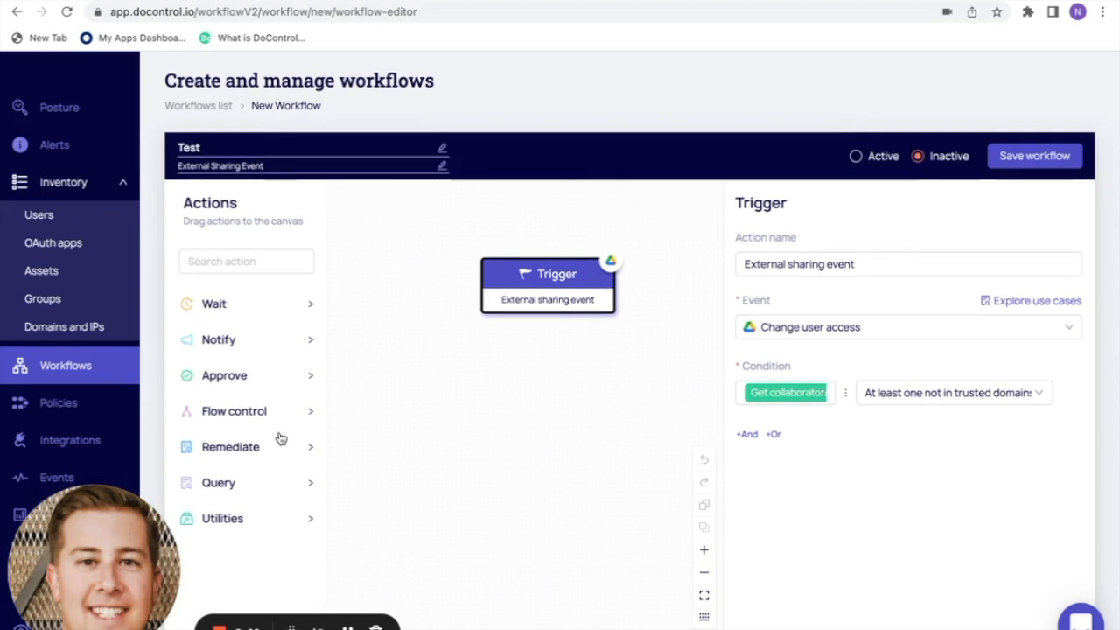
{"action": "left_click", "coordinate": [274, 488]}
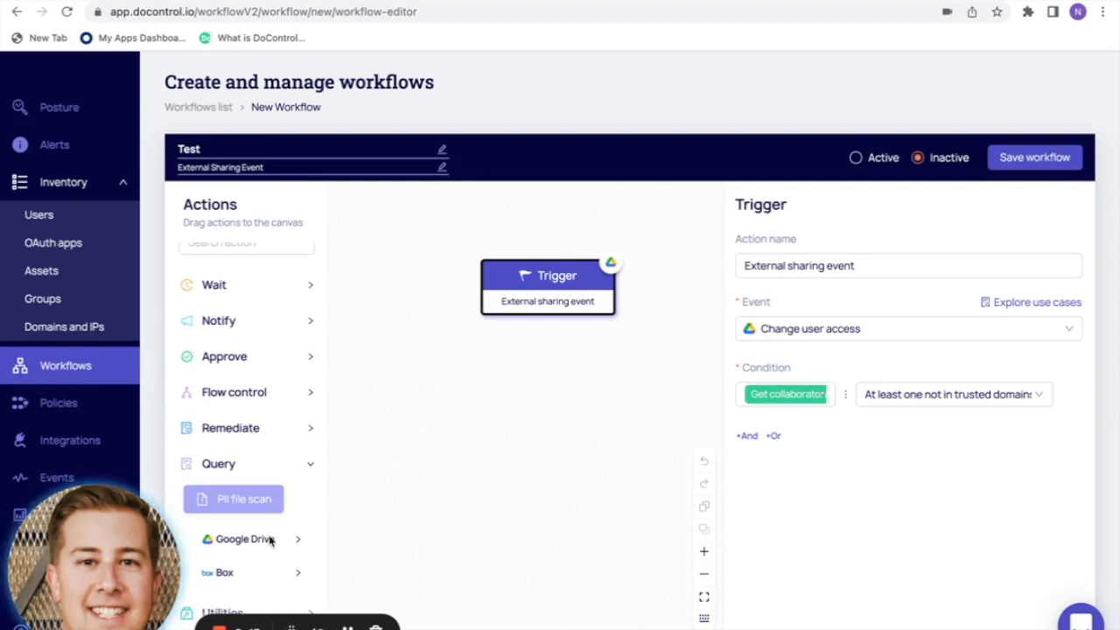
{"action": "left_click", "coordinate": [279, 541]}
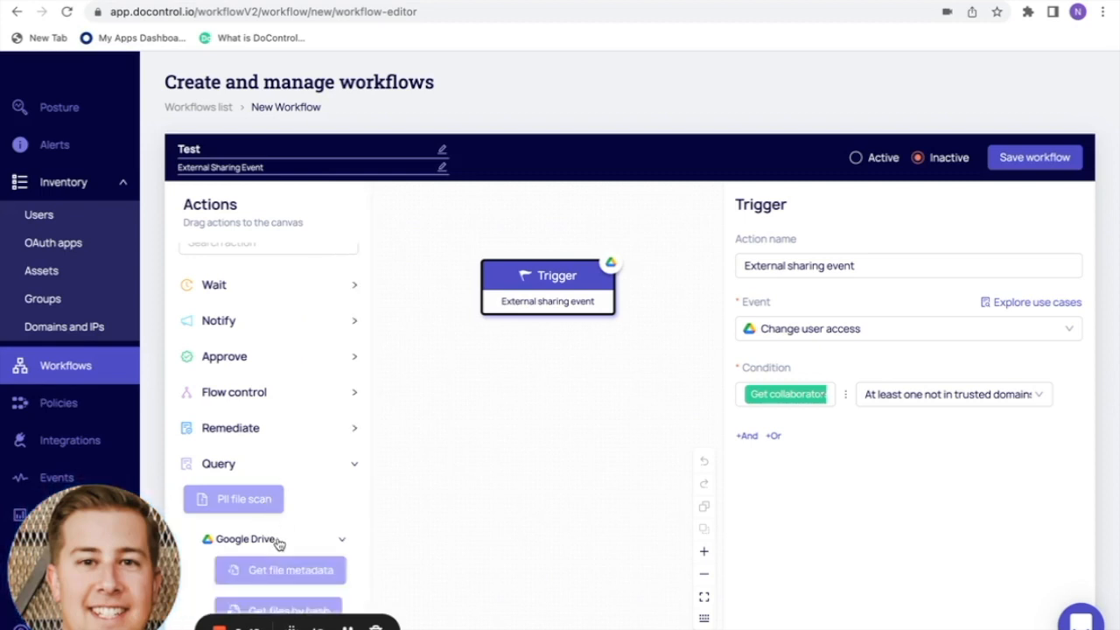
{"action": "scroll", "coordinate": [279, 545], "scroll_direction": "down", "scroll_amount": 2}
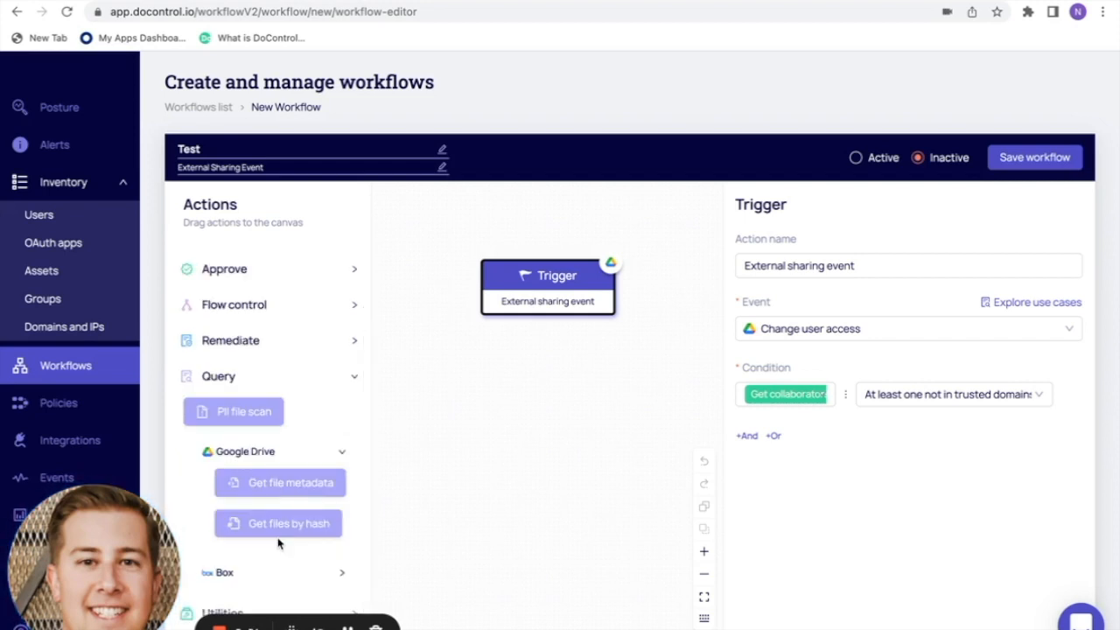
{"action": "left_click", "coordinate": [279, 570]}
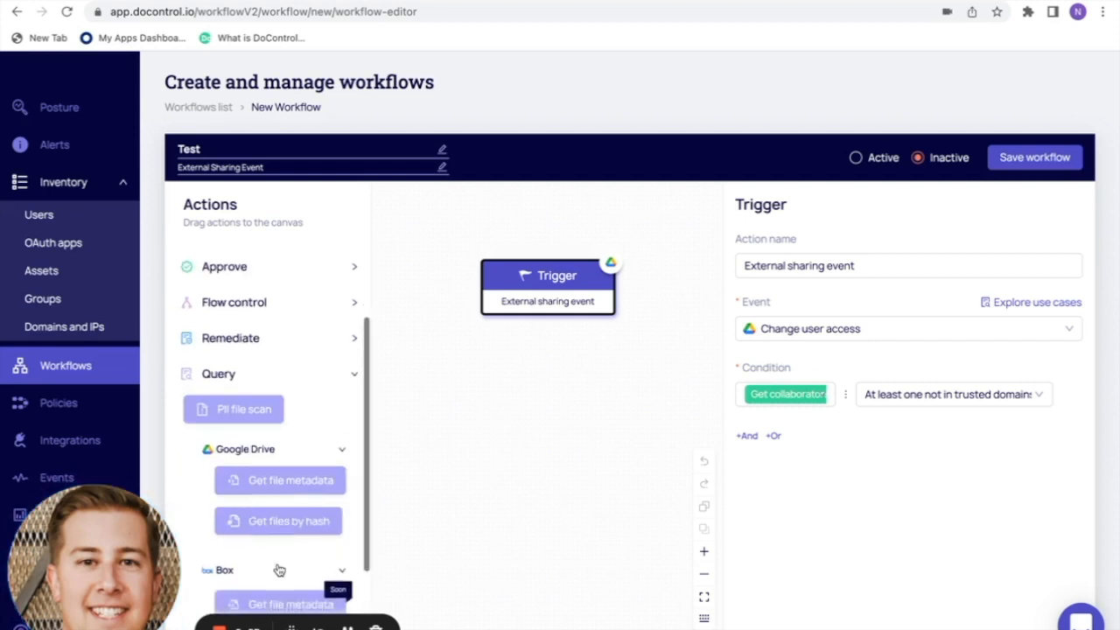
{"action": "scroll", "coordinate": [278, 569], "scroll_direction": "down", "scroll_amount": 2}
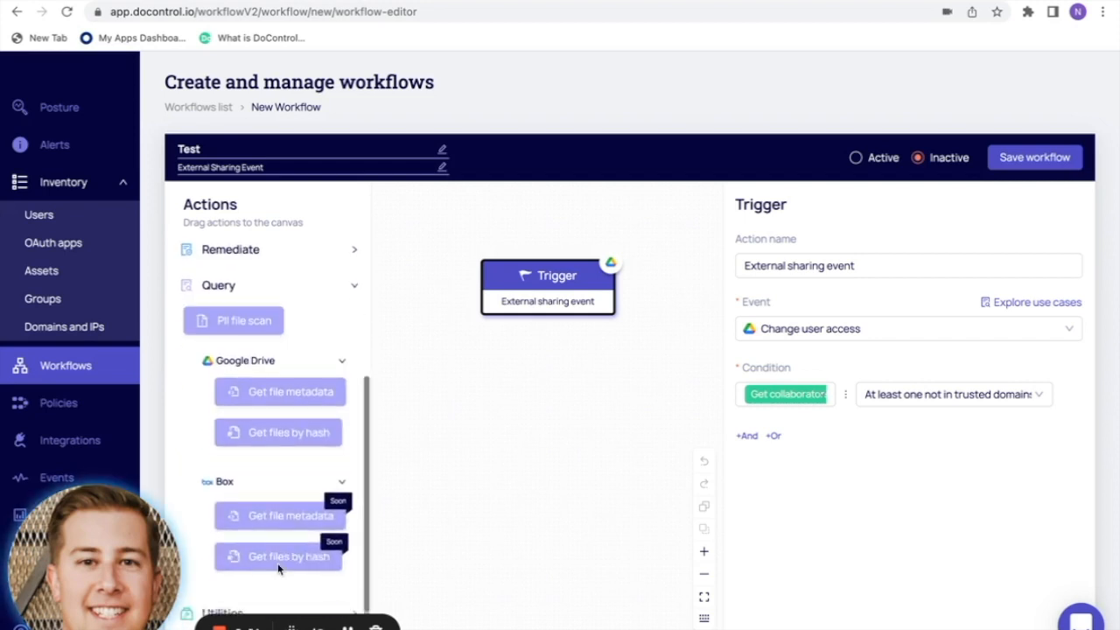
{"action": "left_click", "coordinate": [343, 365]}
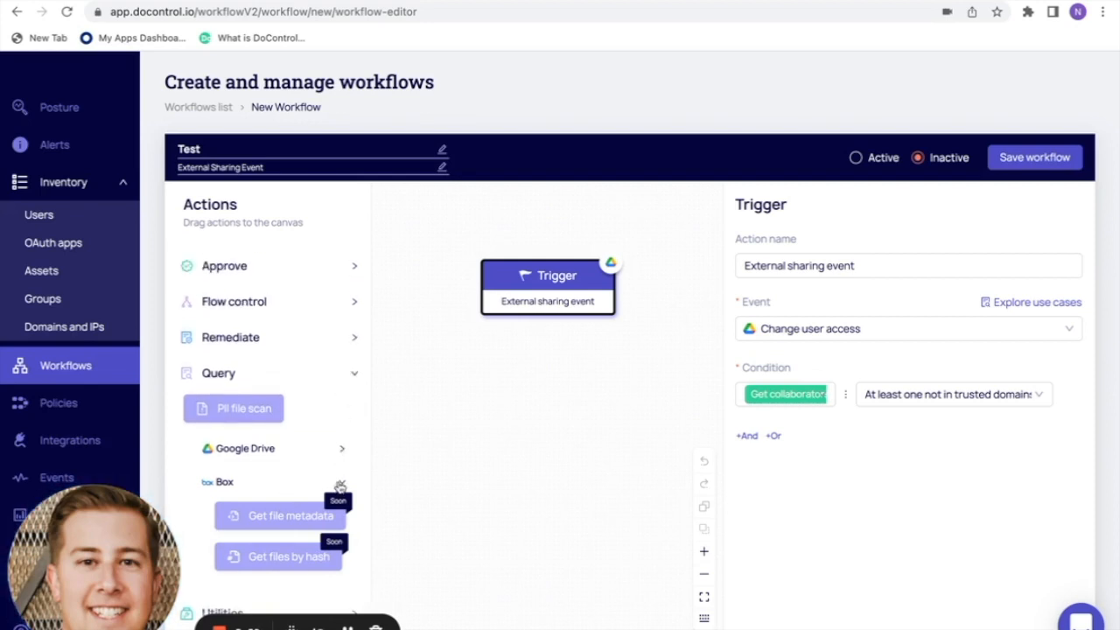
{"action": "left_click", "coordinate": [340, 487]}
{"action": "left_click", "coordinate": [313, 468]}
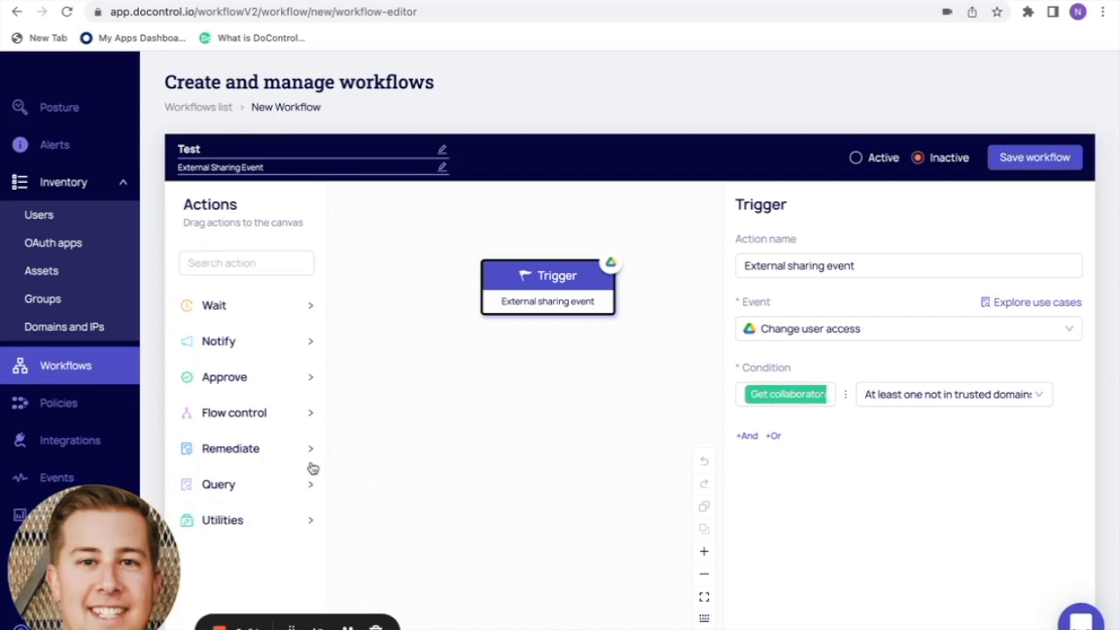
- Expand Utilities to browse its Jira and Datadog actions, then fold the Jira group
{"action": "left_click", "coordinate": [274, 525]}
{"action": "scroll", "coordinate": [274, 525], "scroll_direction": "down", "scroll_amount": 1}
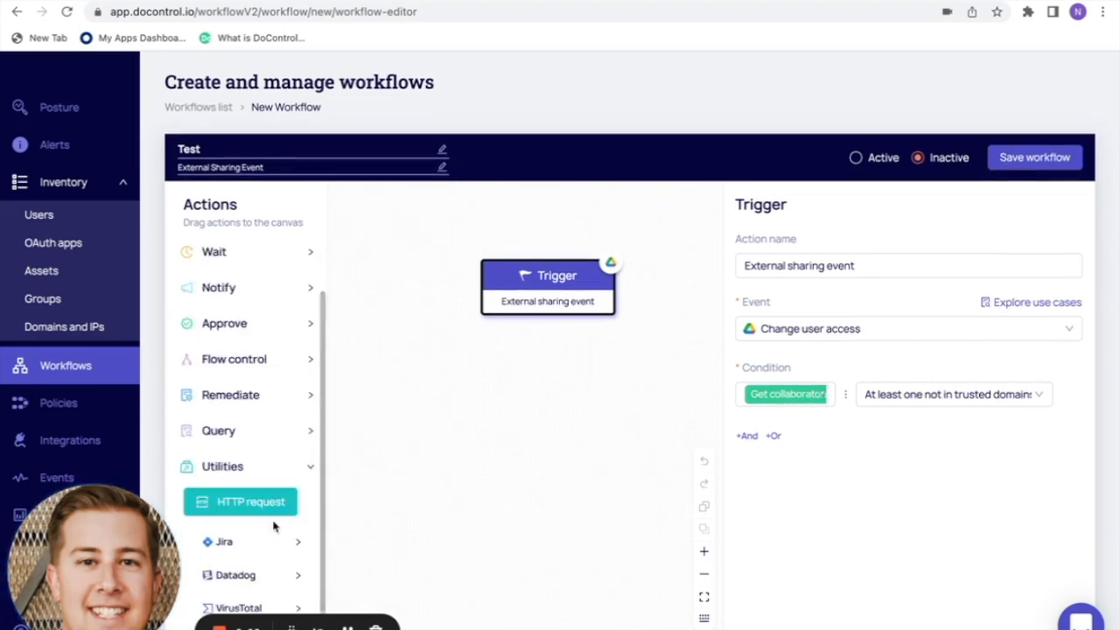
{"action": "left_click", "coordinate": [289, 542]}
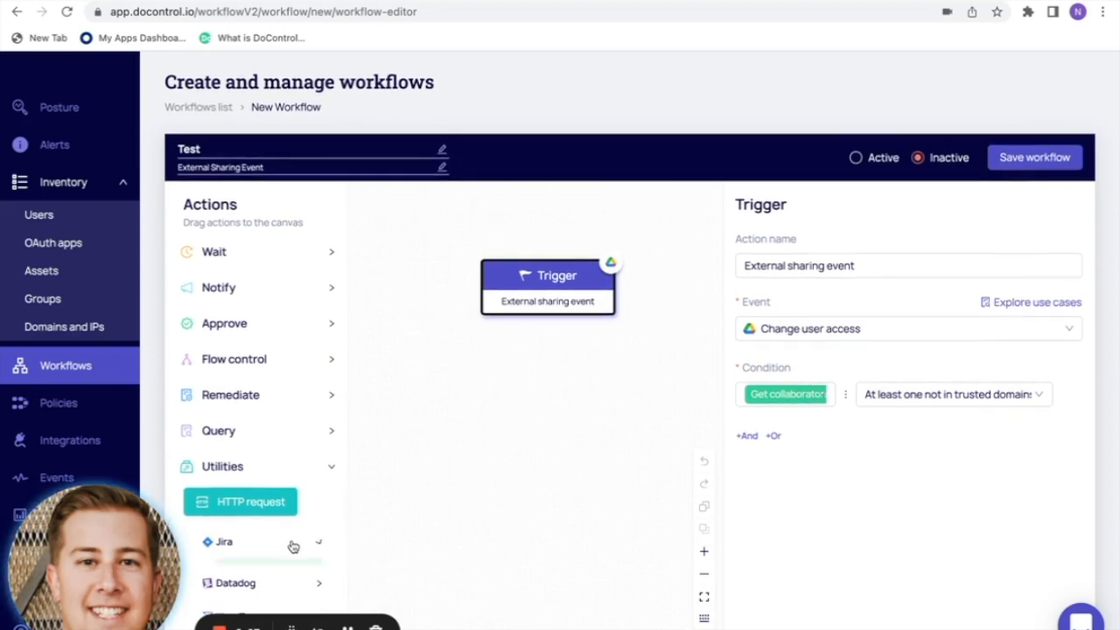
{"action": "scroll", "coordinate": [288, 547], "scroll_direction": "down", "scroll_amount": 1}
{"action": "left_click", "coordinate": [300, 577]}
{"action": "scroll", "coordinate": [301, 576], "scroll_direction": "down", "scroll_amount": 2}
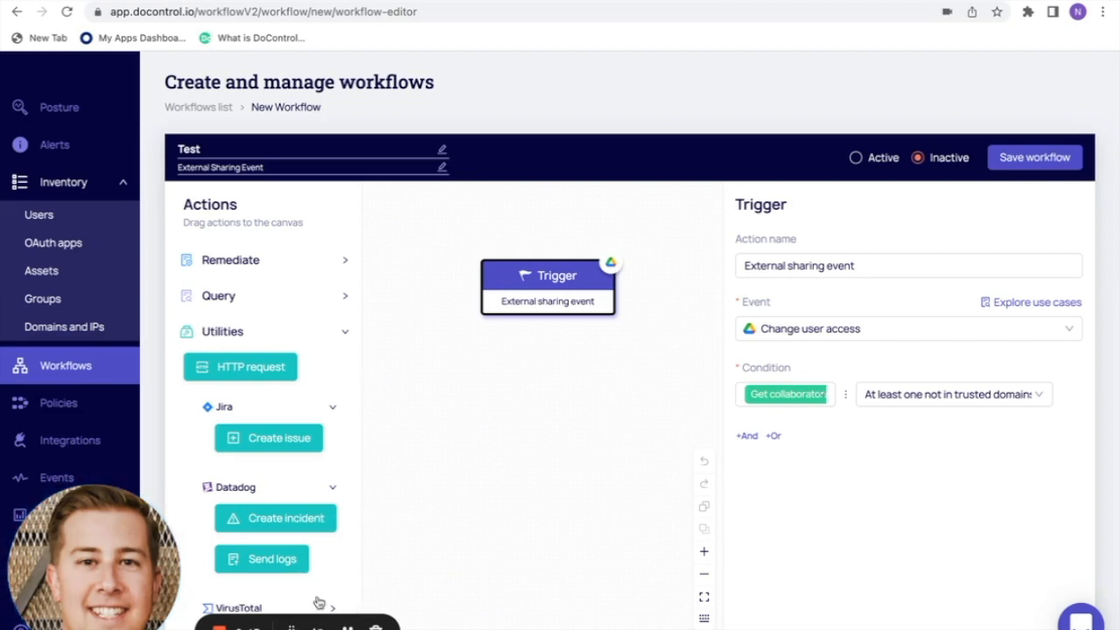
{"action": "scroll", "coordinate": [319, 603], "scroll_direction": "down", "scroll_amount": 2}
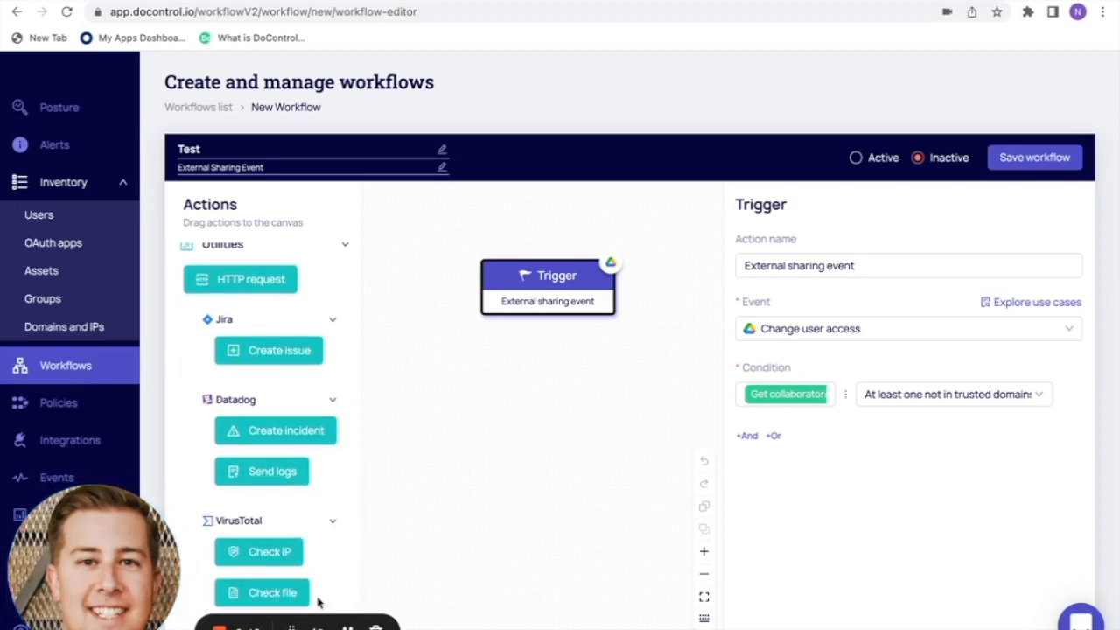
{"action": "scroll", "coordinate": [325, 501], "scroll_direction": "up", "scroll_amount": 2}
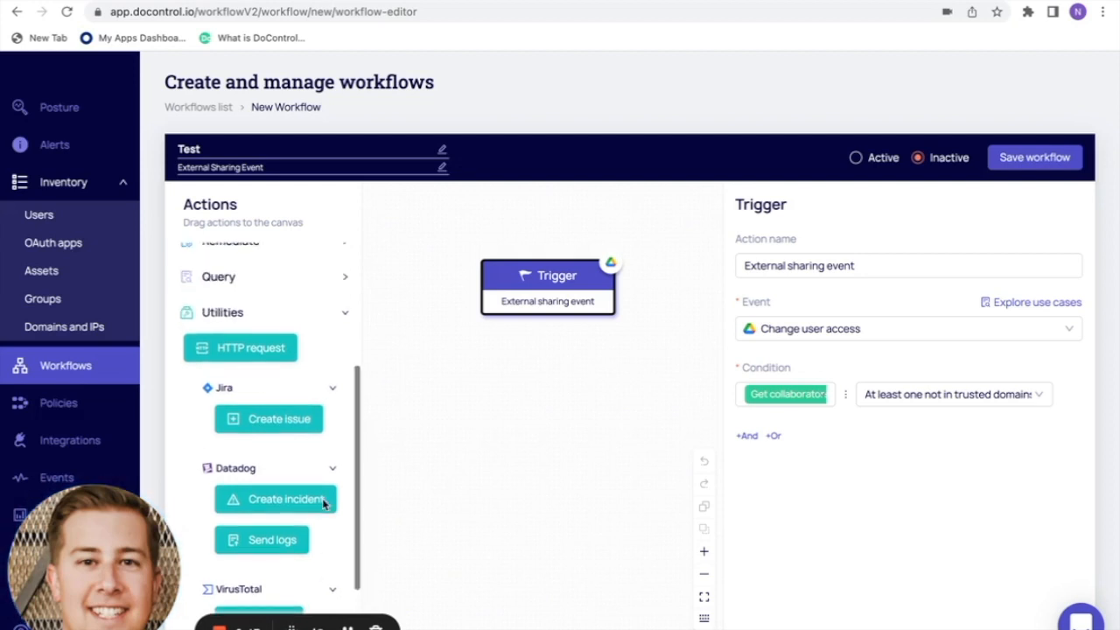
{"action": "left_click", "coordinate": [332, 389]}
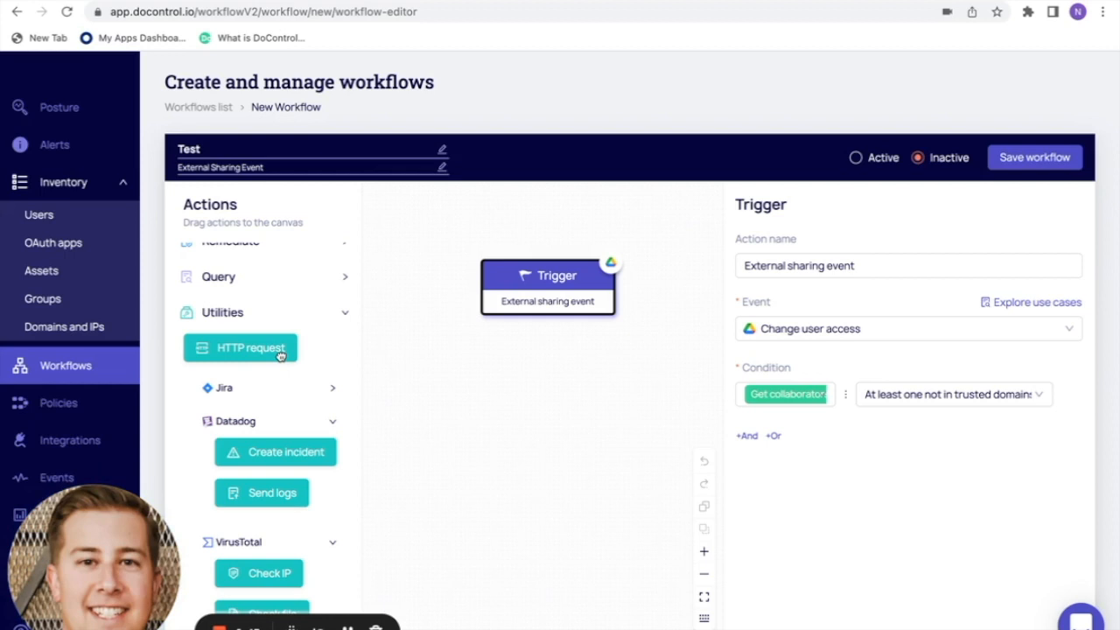
- Collapse the Utilities group so only the action categories remain listed
{"action": "left_click", "coordinate": [347, 628]}
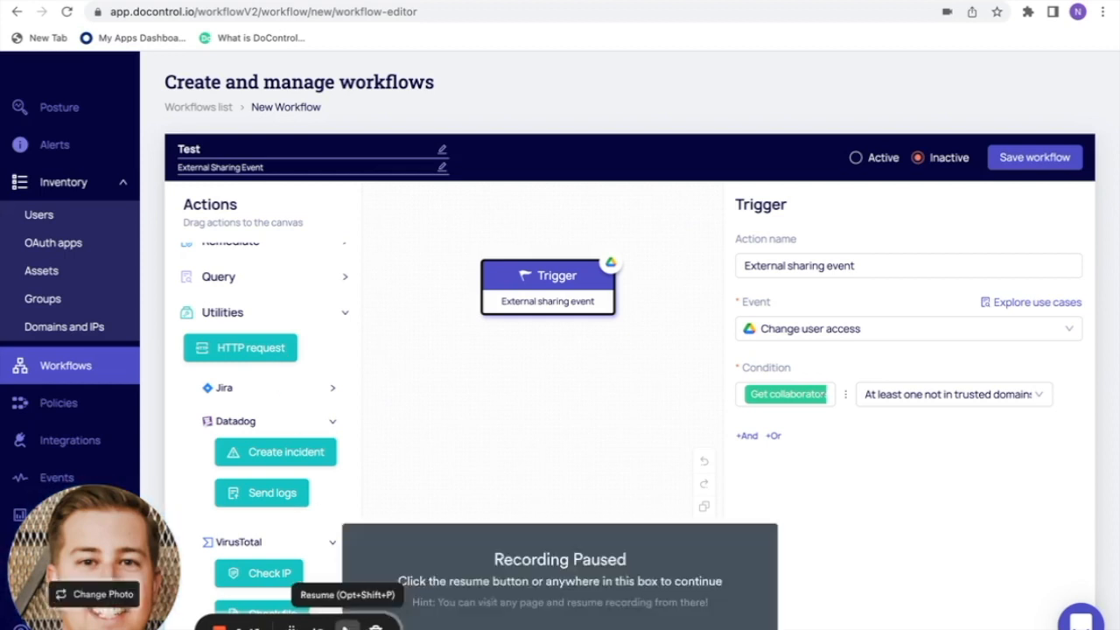
{"action": "left_click", "coordinate": [348, 628]}
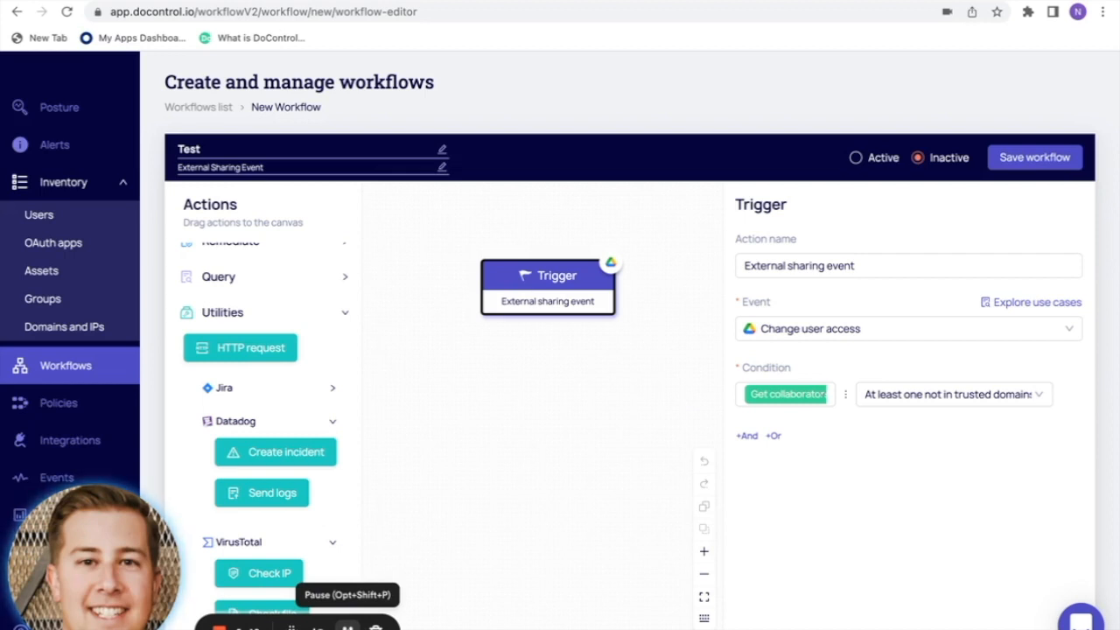
{"action": "left_click", "coordinate": [347, 315]}
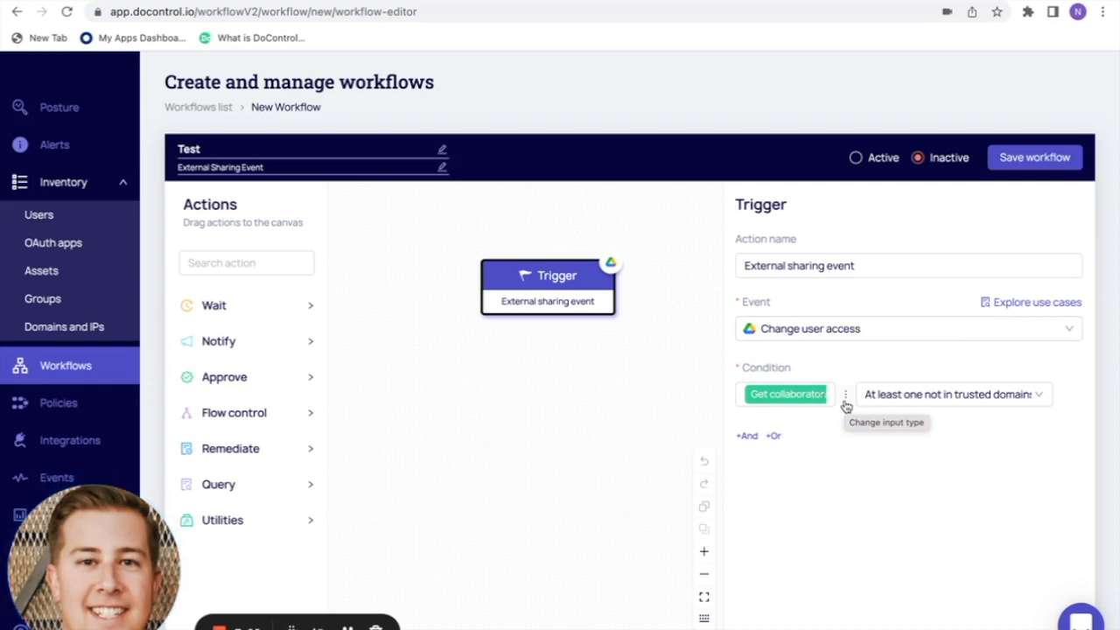
- Place an Approve step on the canvas and connect the trigger to it
{"action": "left_click_drag", "start_coordinate": [574, 288], "coordinate": [519, 276]}
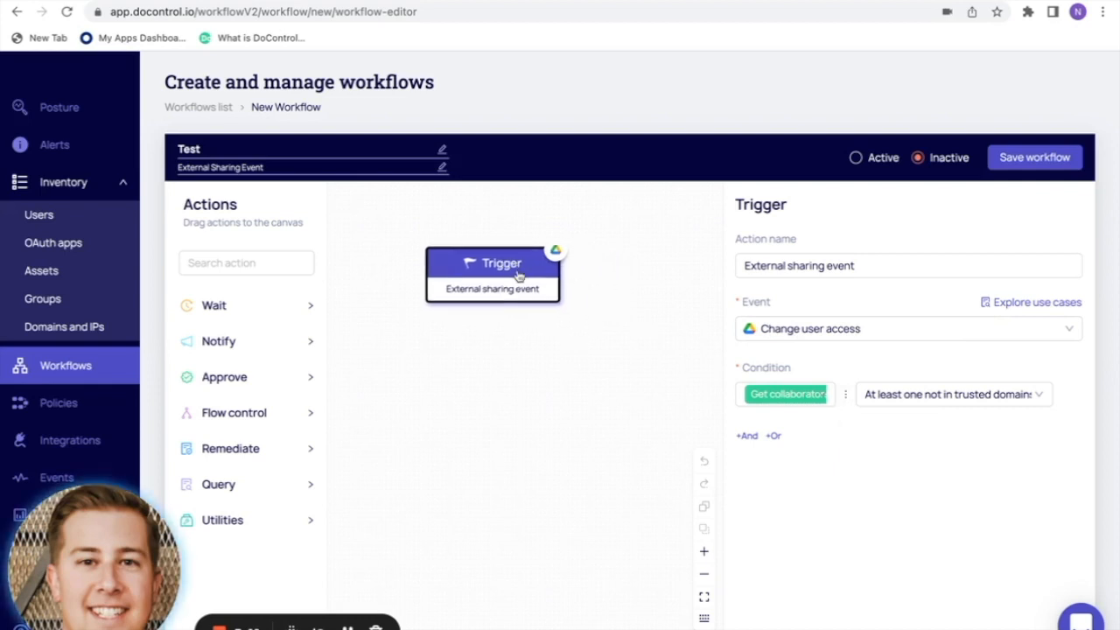
{"action": "left_click", "coordinate": [300, 376]}
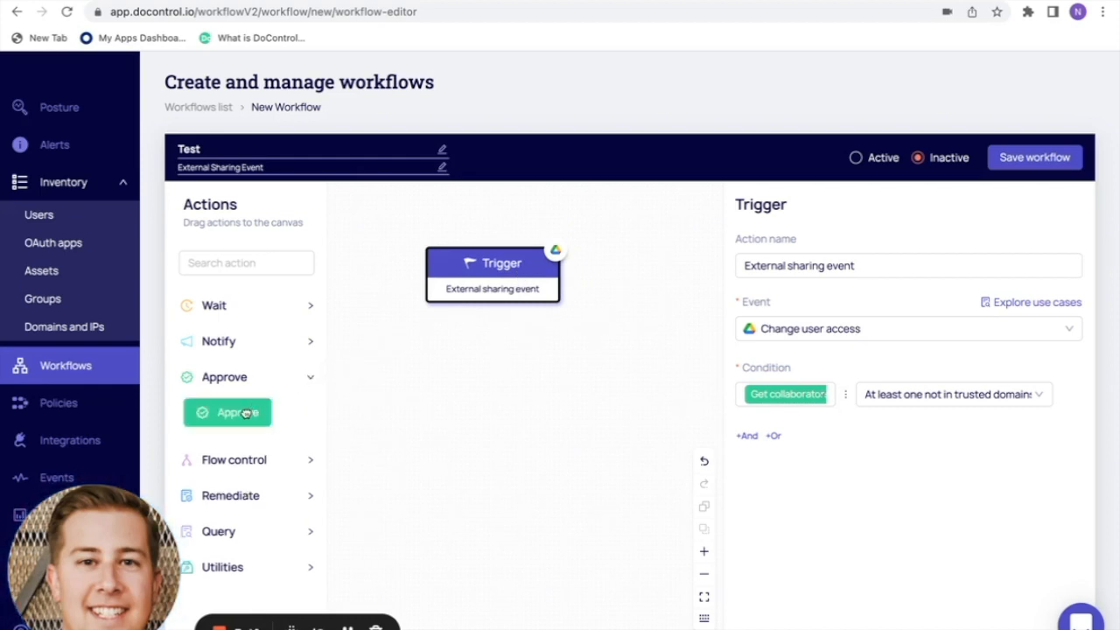
{"action": "left_click_drag", "start_coordinate": [247, 411], "coordinate": [511, 372]}
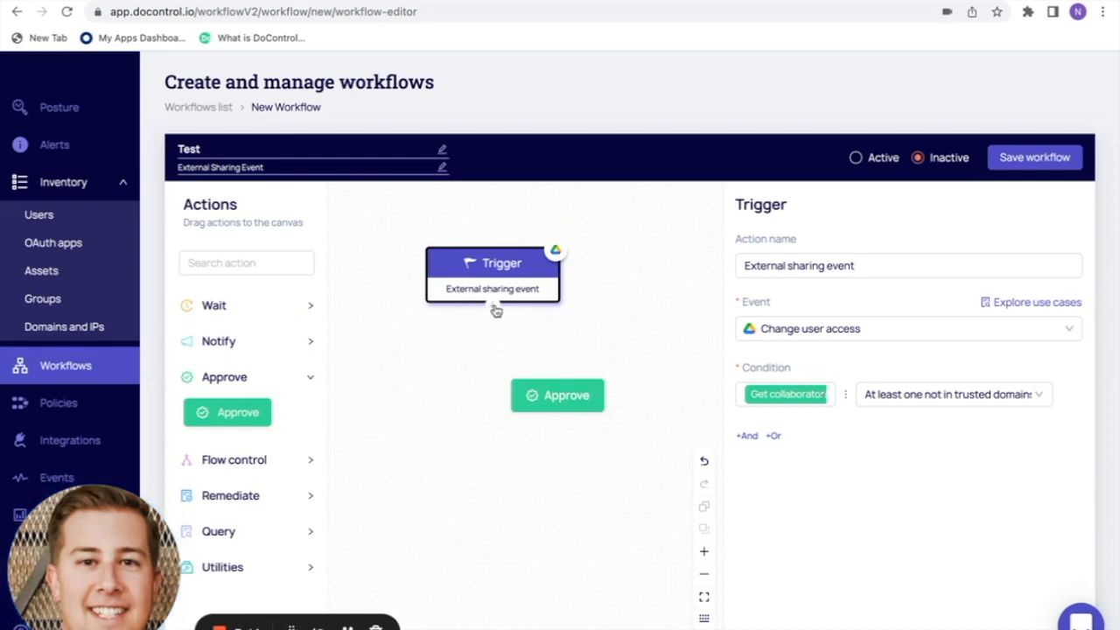
{"action": "left_click_drag", "start_coordinate": [523, 343], "coordinate": [503, 380]}
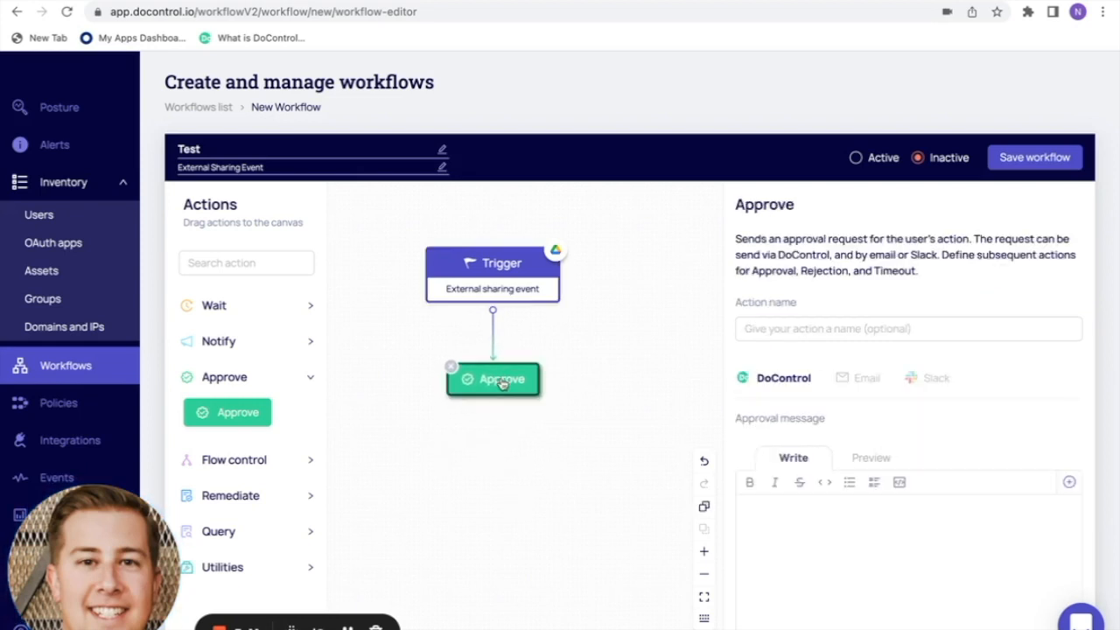
- Set the approval request to be delivered via Slack
{"action": "left_click", "coordinate": [864, 379]}
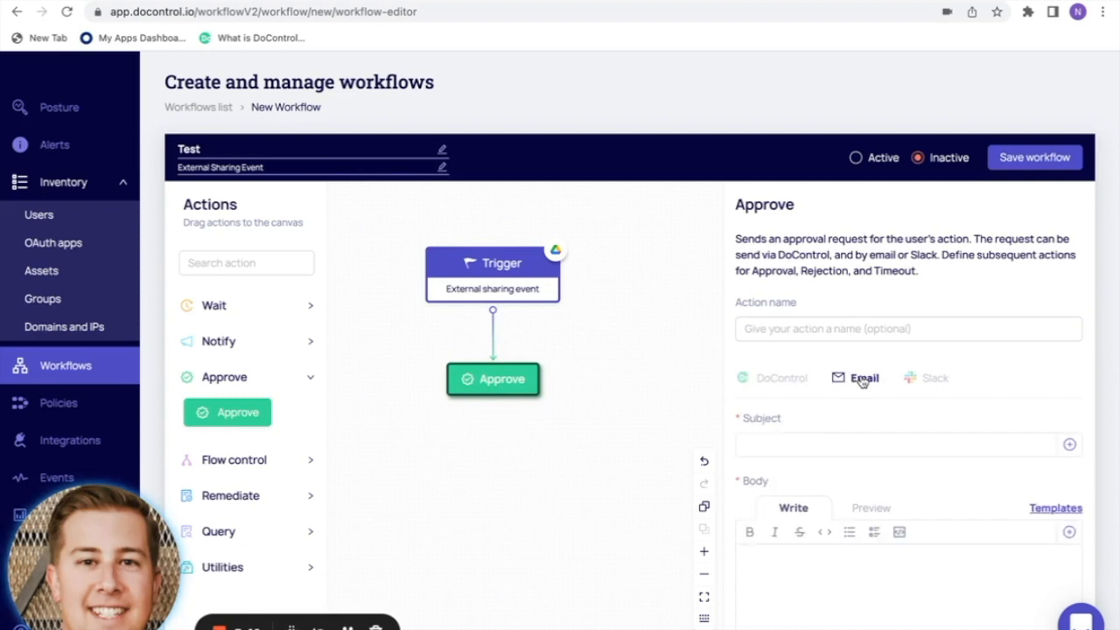
{"action": "left_click", "coordinate": [930, 379]}
{"action": "scroll", "coordinate": [915, 430], "scroll_direction": "down", "scroll_amount": 2}
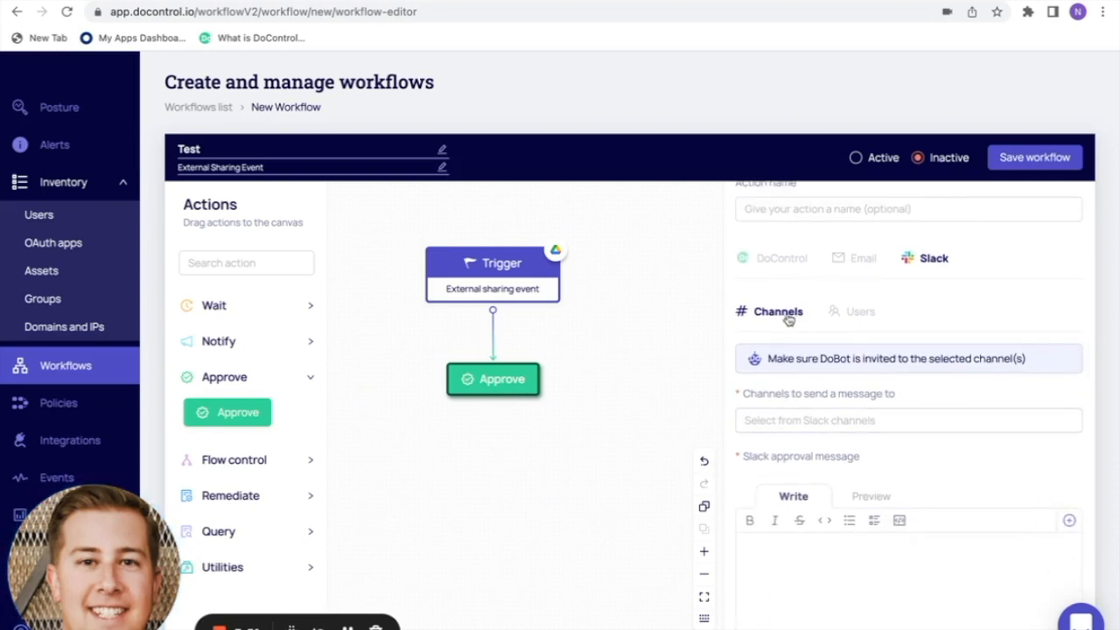
- Address the Slack approval to a single user, found by their username
{"action": "left_click", "coordinate": [869, 320]}
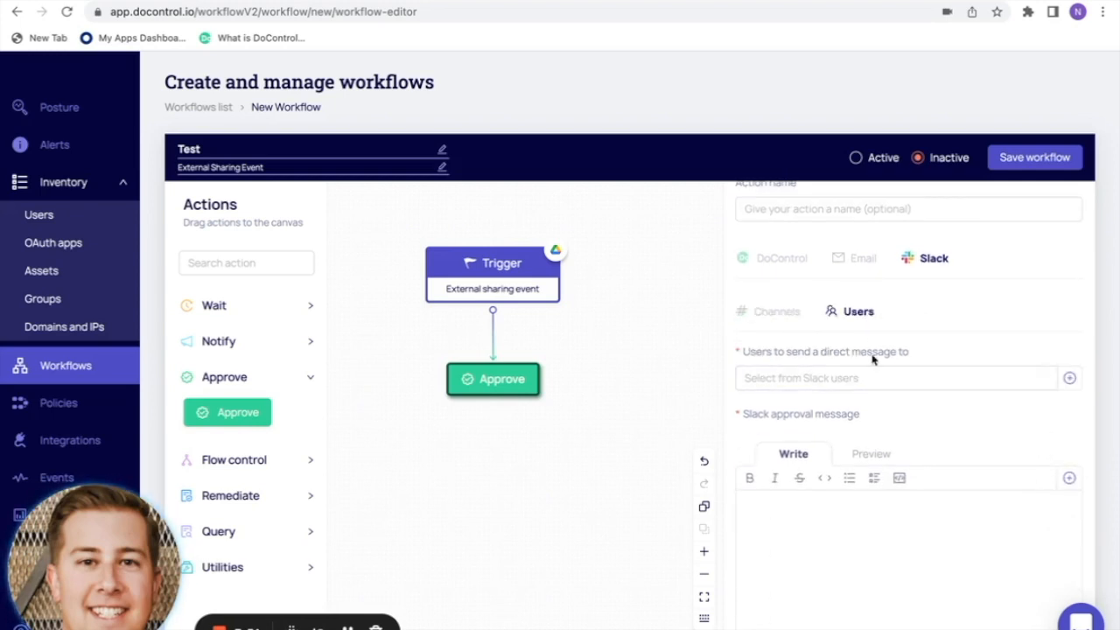
{"action": "left_click", "coordinate": [873, 378]}
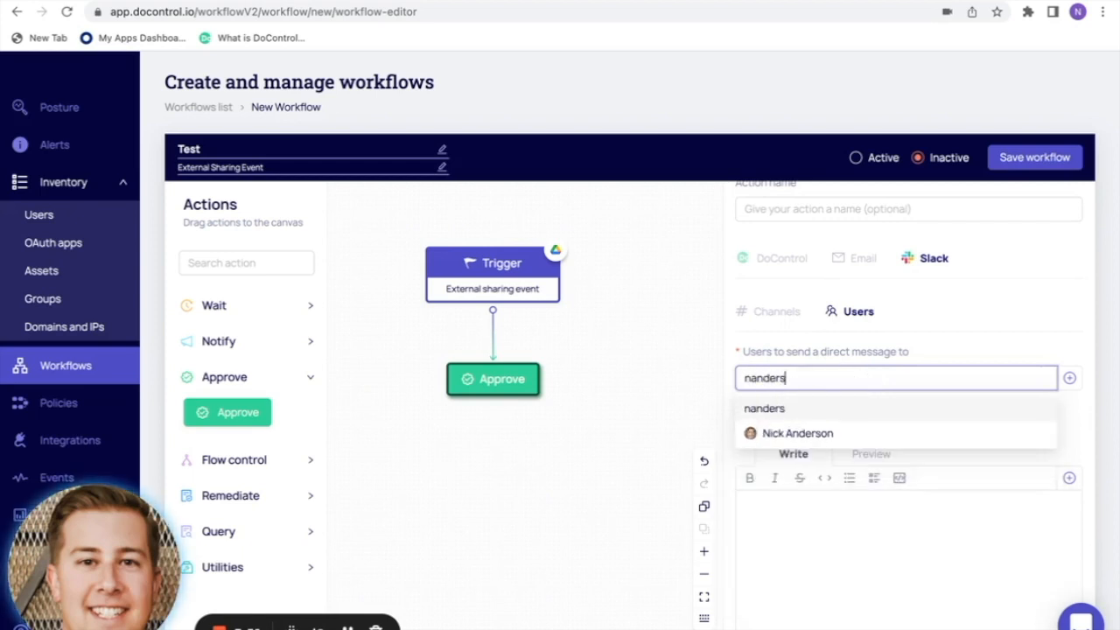
{"action": "left_click", "coordinate": [844, 430]}
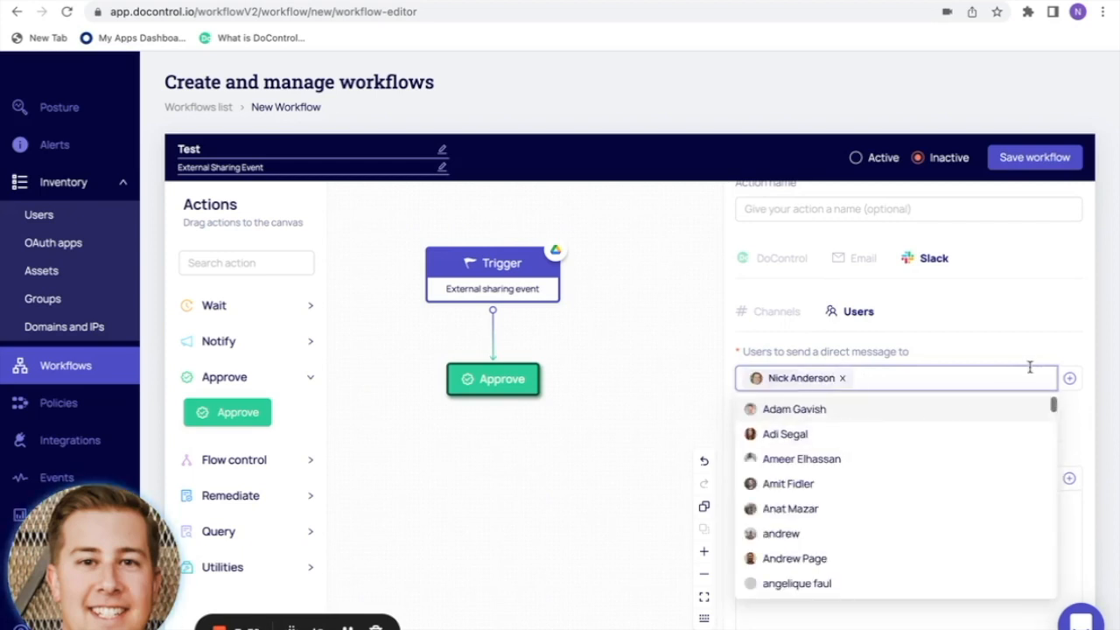
- Insert the Get document name and Get collaborators macros into the approval message
{"action": "left_click", "coordinate": [1070, 379]}
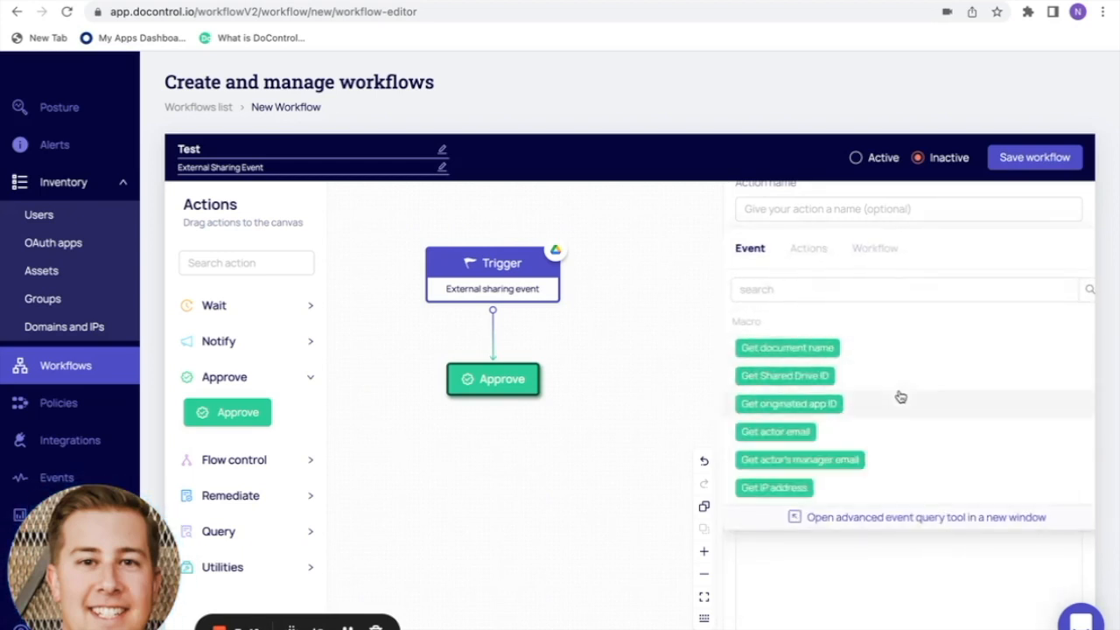
{"action": "scroll", "coordinate": [898, 394], "scroll_direction": "down", "scroll_amount": 1}
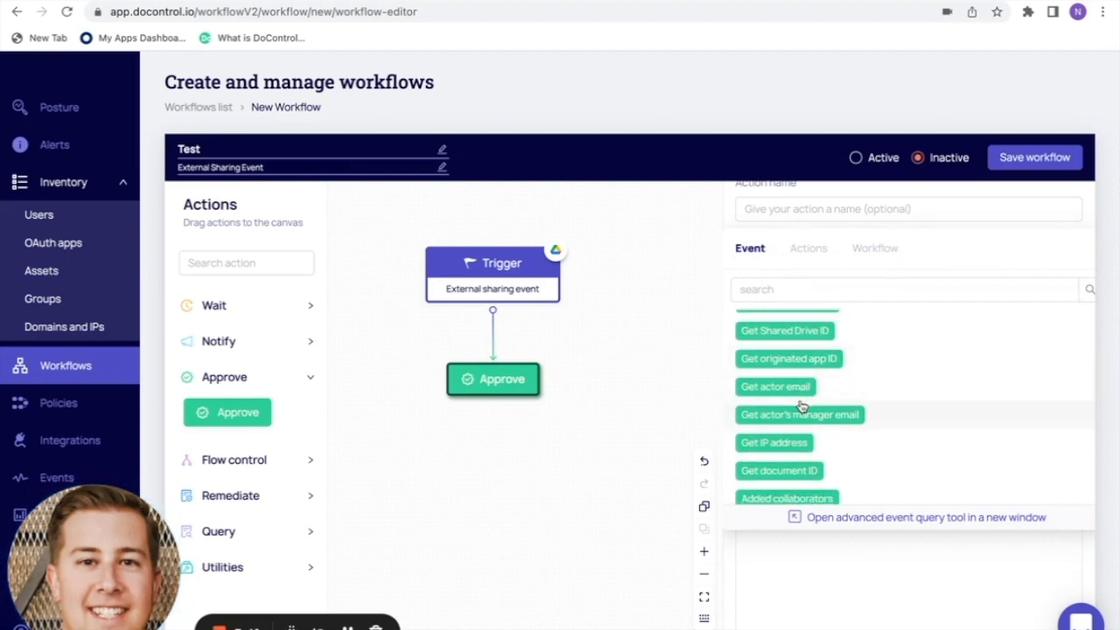
{"action": "left_click", "coordinate": [854, 578]}
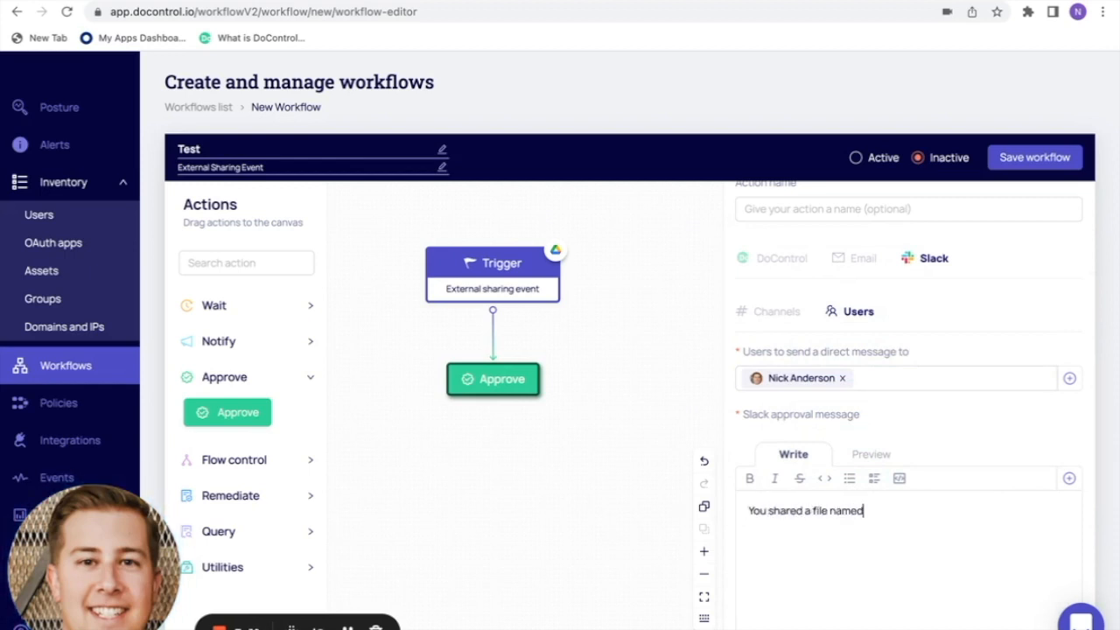
{"action": "left_click", "coordinate": [1070, 478]}
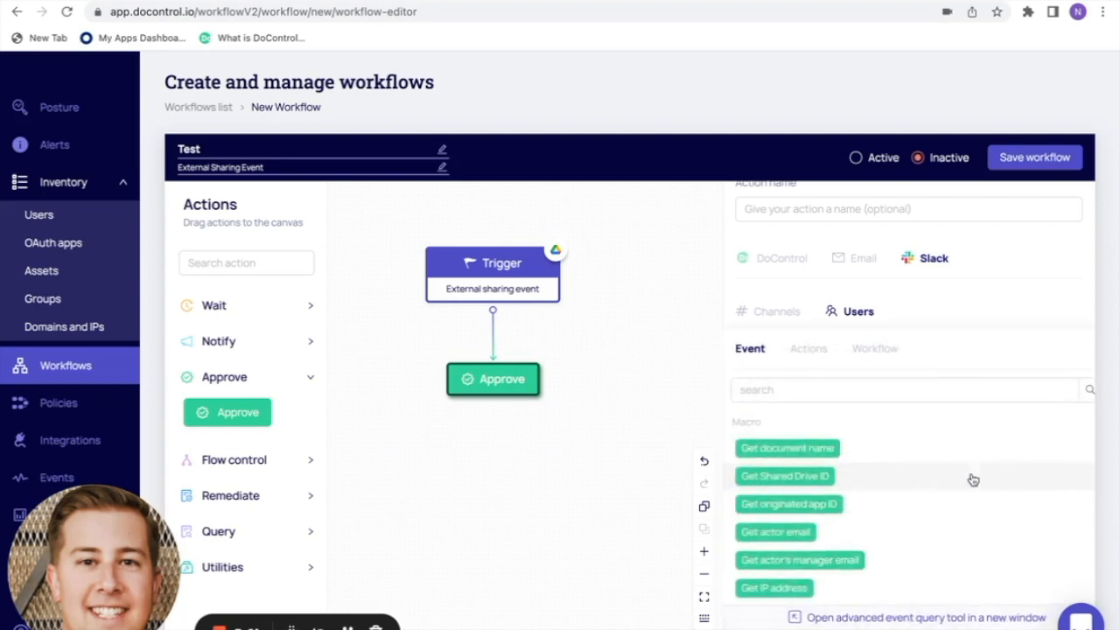
{"action": "left_click", "coordinate": [834, 451]}
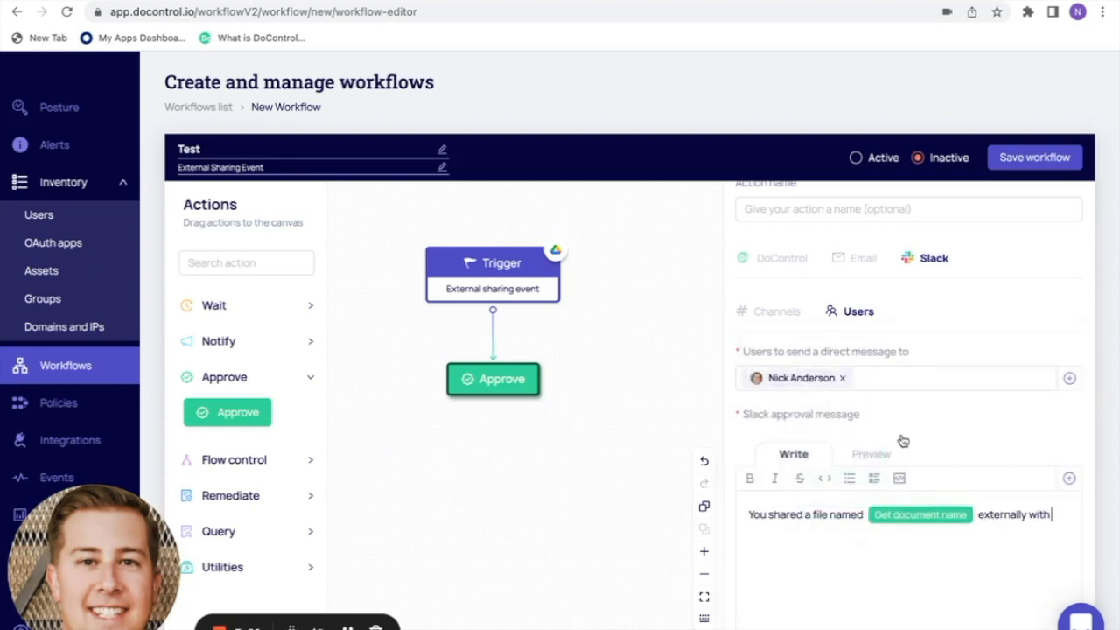
{"action": "left_click", "coordinate": [1069, 479]}
{"action": "scroll", "coordinate": [887, 493], "scroll_direction": "down", "scroll_amount": 3}
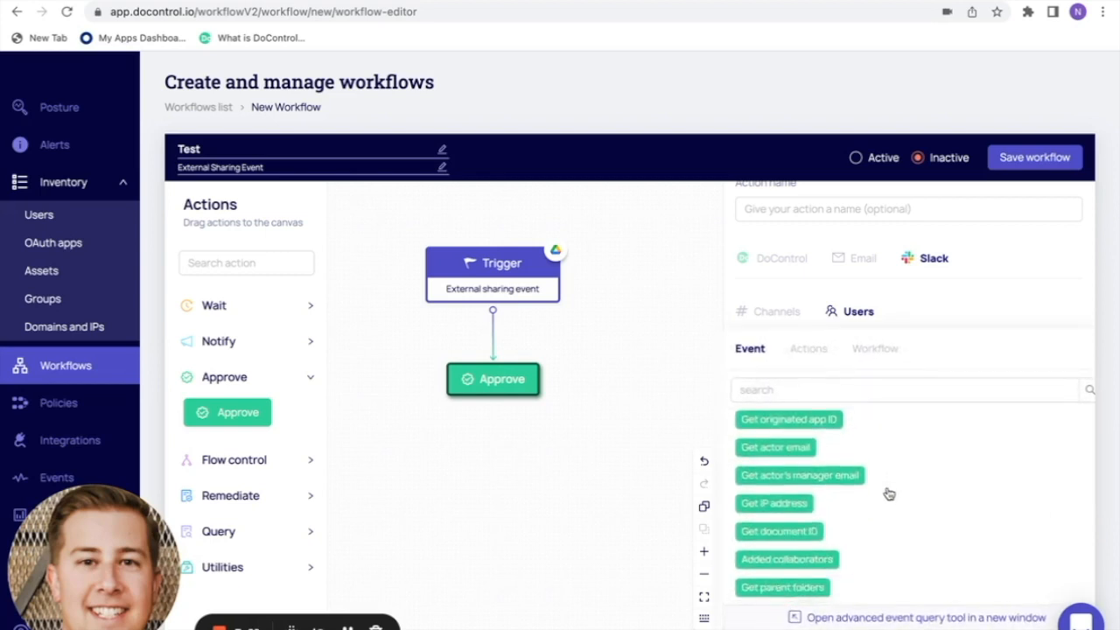
{"action": "left_click", "coordinate": [817, 570]}
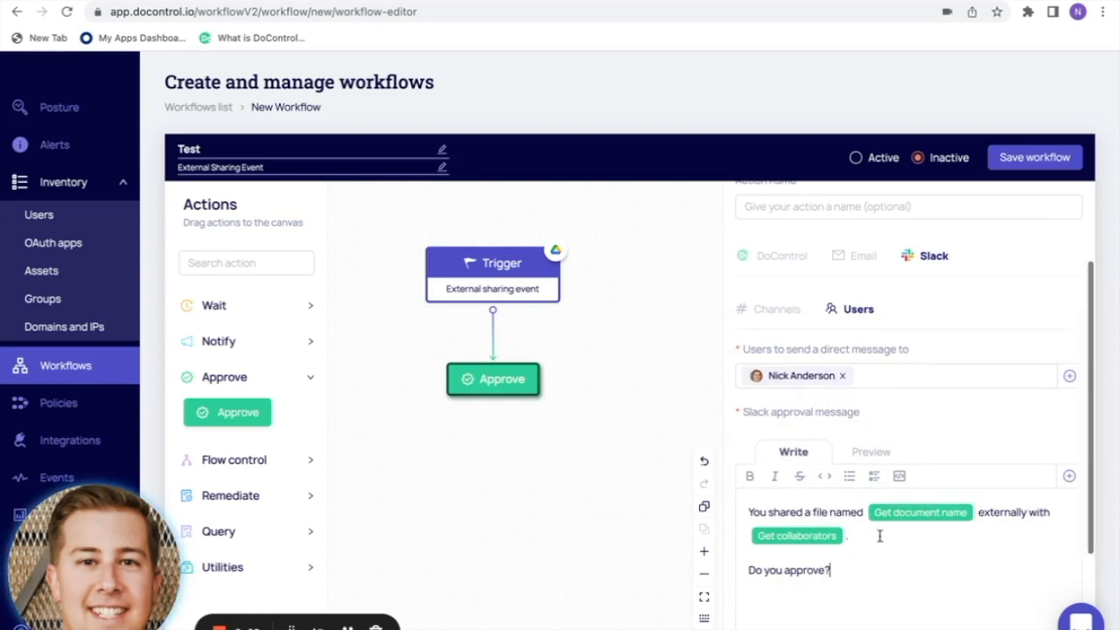
- Pull out the Approve step's outgoing branches, including the Timeout branch
{"action": "scroll", "coordinate": [880, 533], "scroll_direction": "down", "scroll_amount": 2}
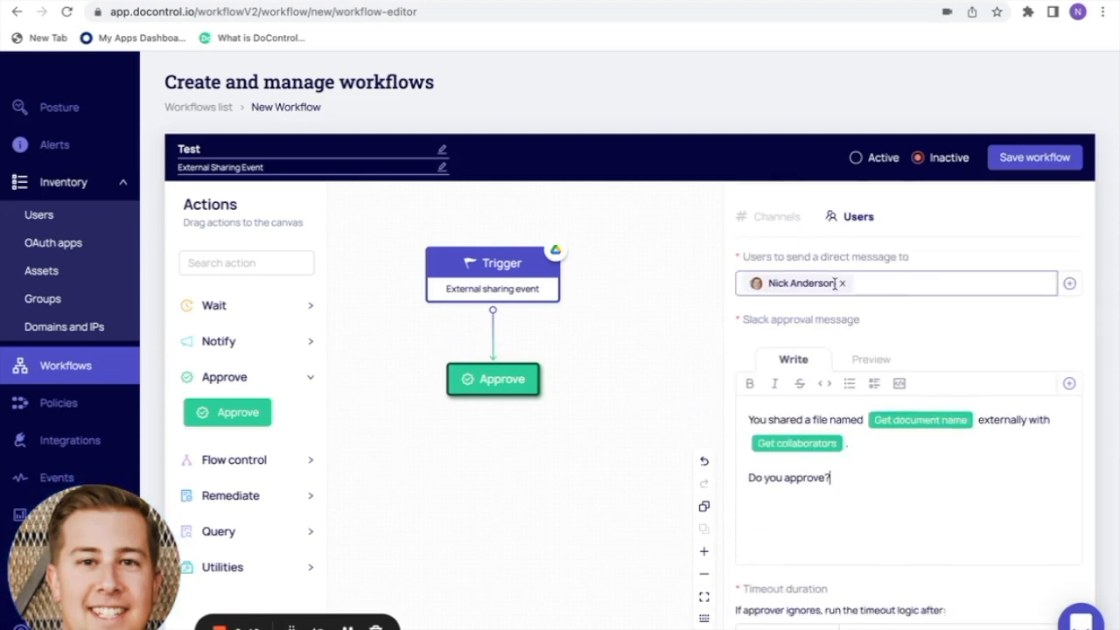
{"action": "scroll", "coordinate": [834, 283], "scroll_direction": "down", "scroll_amount": 1}
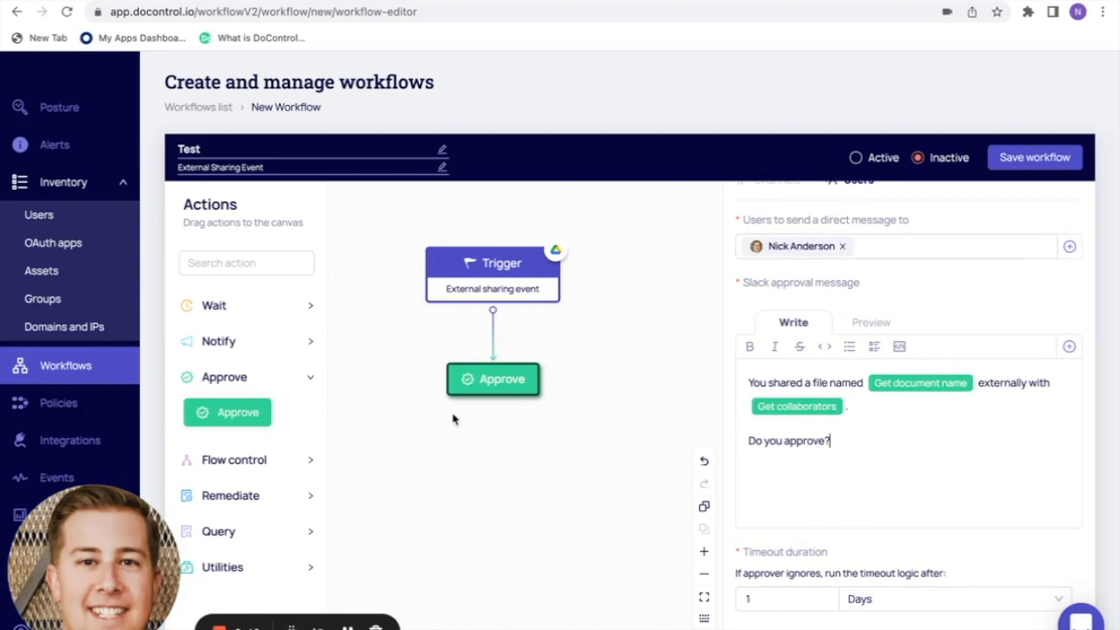
{"action": "left_click_drag", "start_coordinate": [446, 380], "coordinate": [375, 392]}
{"action": "left_click_drag", "start_coordinate": [495, 403], "coordinate": [541, 386]}
- Add a Wait step to the canvas and connect Approve's Yes branch to it
{"action": "left_click", "coordinate": [226, 307]}
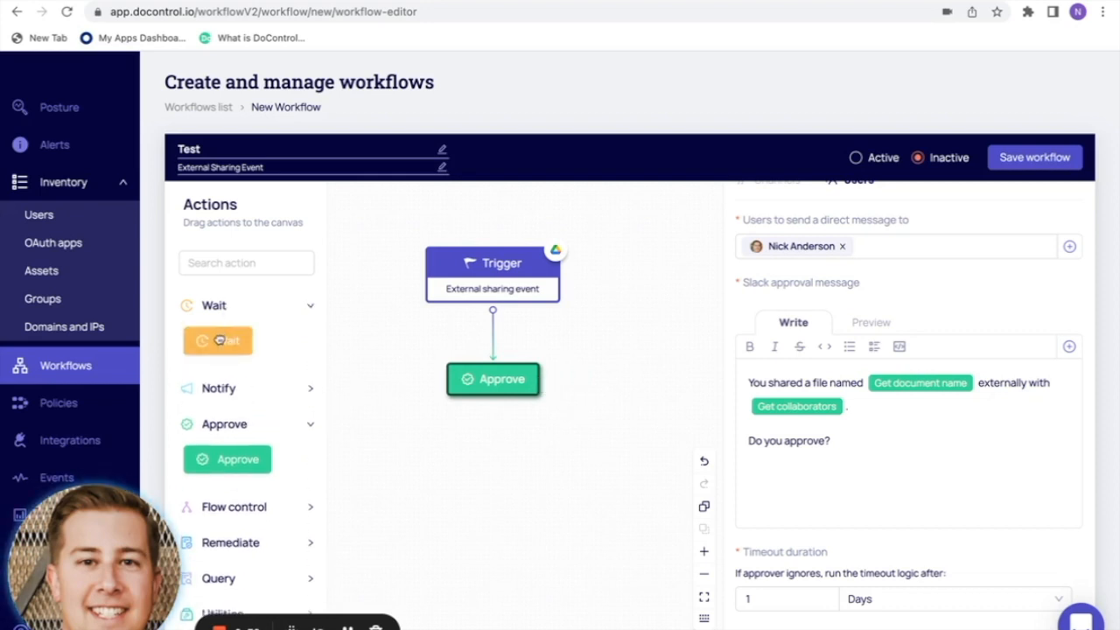
{"action": "left_click_drag", "start_coordinate": [222, 344], "coordinate": [585, 429]}
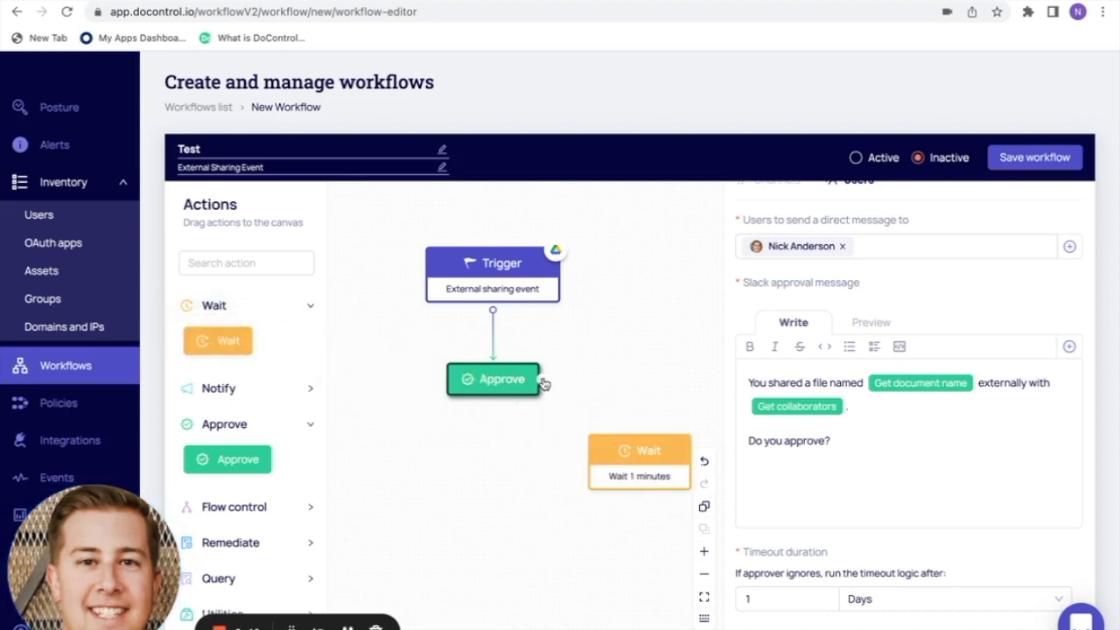
{"action": "left_click_drag", "start_coordinate": [569, 385], "coordinate": [637, 435]}
{"action": "left_click", "coordinate": [638, 450]}
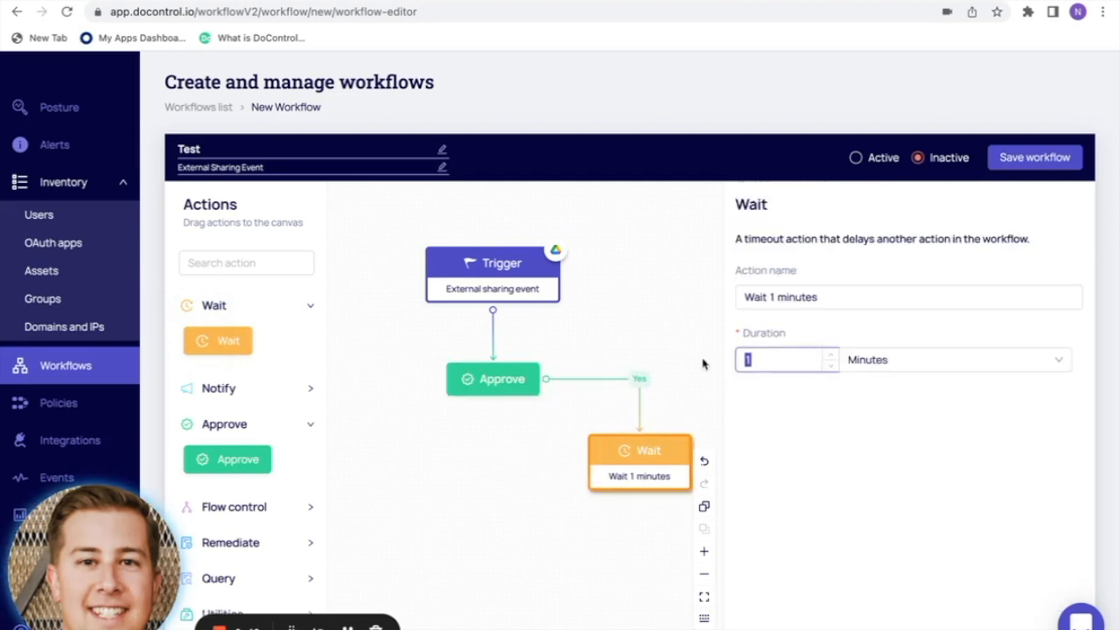
- Set the Wait duration to 30 Days and link its output back to Approve
{"action": "type", "text": "30"}
{"action": "left_click", "coordinate": [882, 361]}
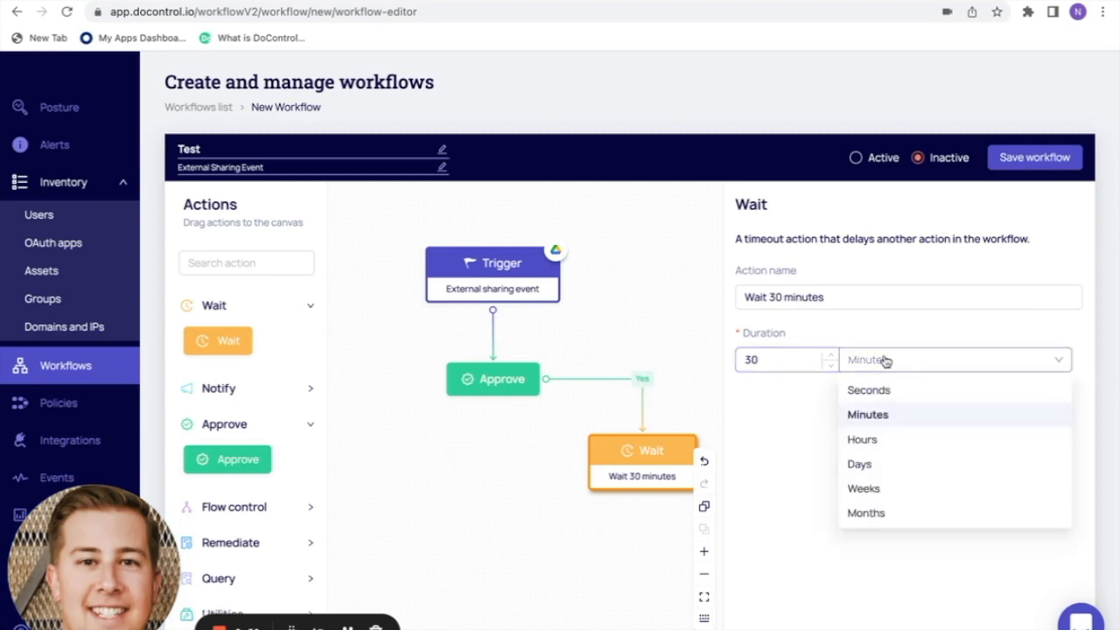
{"action": "left_click", "coordinate": [868, 465]}
{"action": "left_click_drag", "start_coordinate": [815, 296], "coordinate": [723, 301]}
{"action": "left_click", "coordinate": [845, 488]}
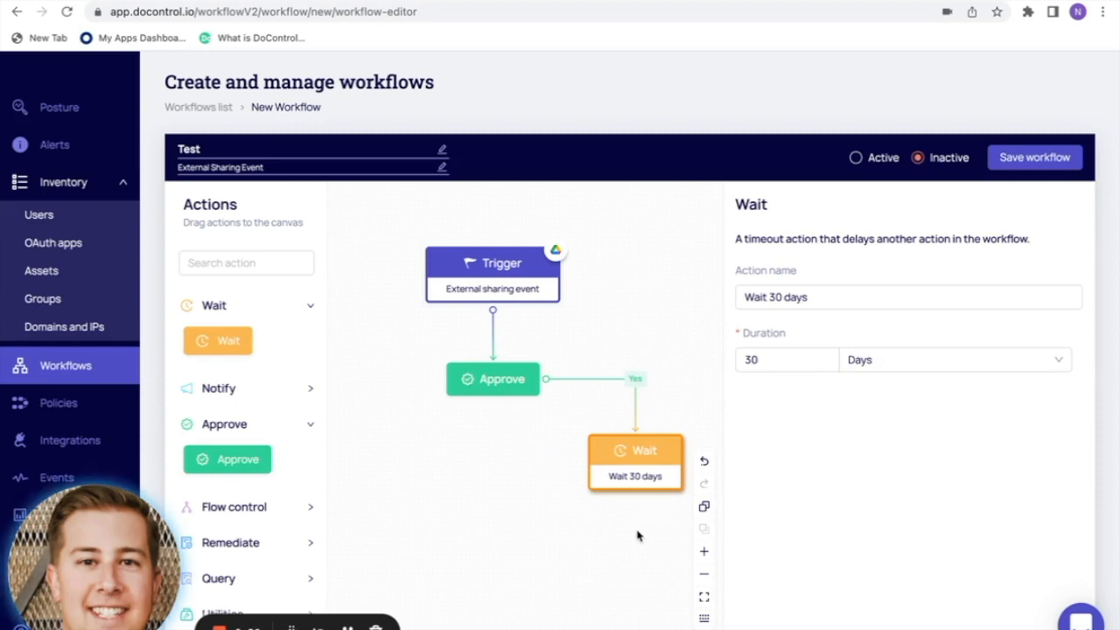
{"action": "left_click_drag", "start_coordinate": [592, 566], "coordinate": [537, 532]}
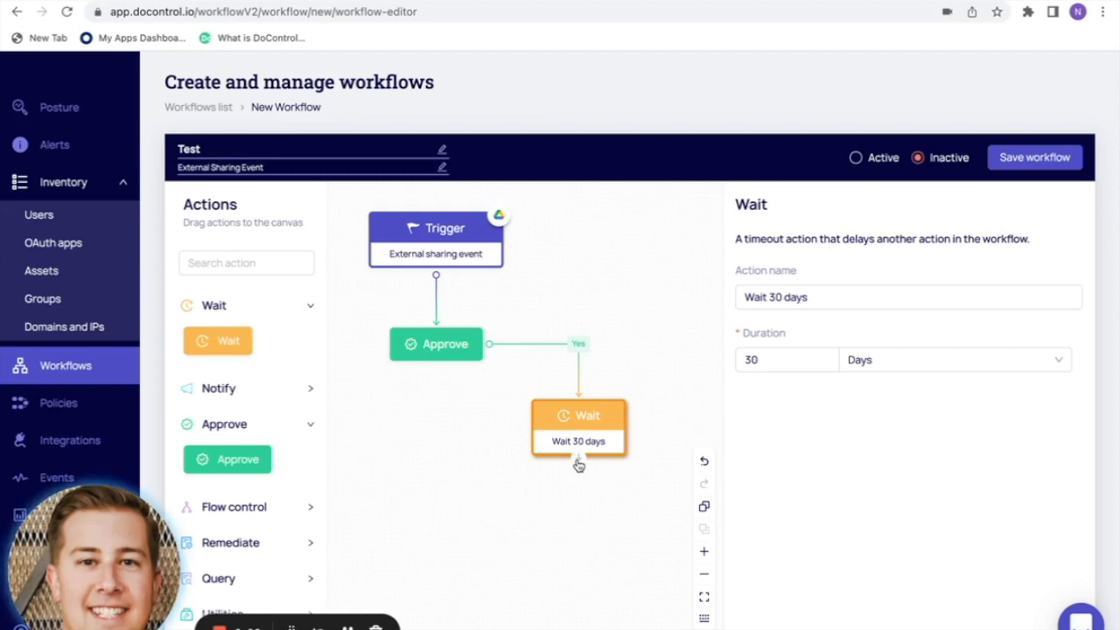
{"action": "left_click_drag", "start_coordinate": [582, 484], "coordinate": [440, 325]}
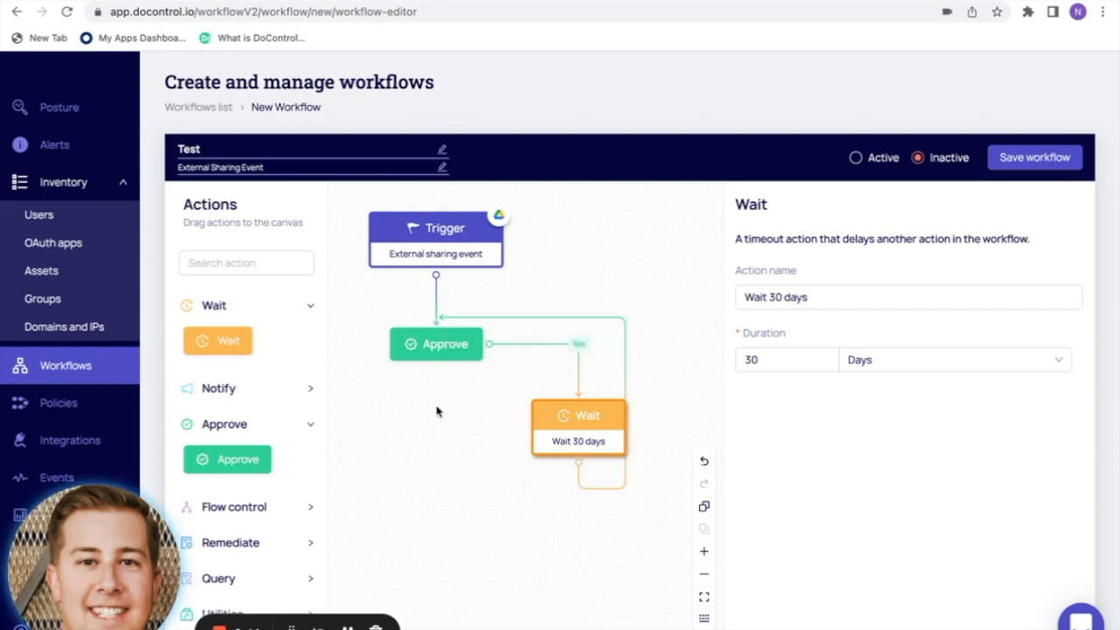
{"action": "left_click_drag", "start_coordinate": [438, 463], "coordinate": [497, 459]}
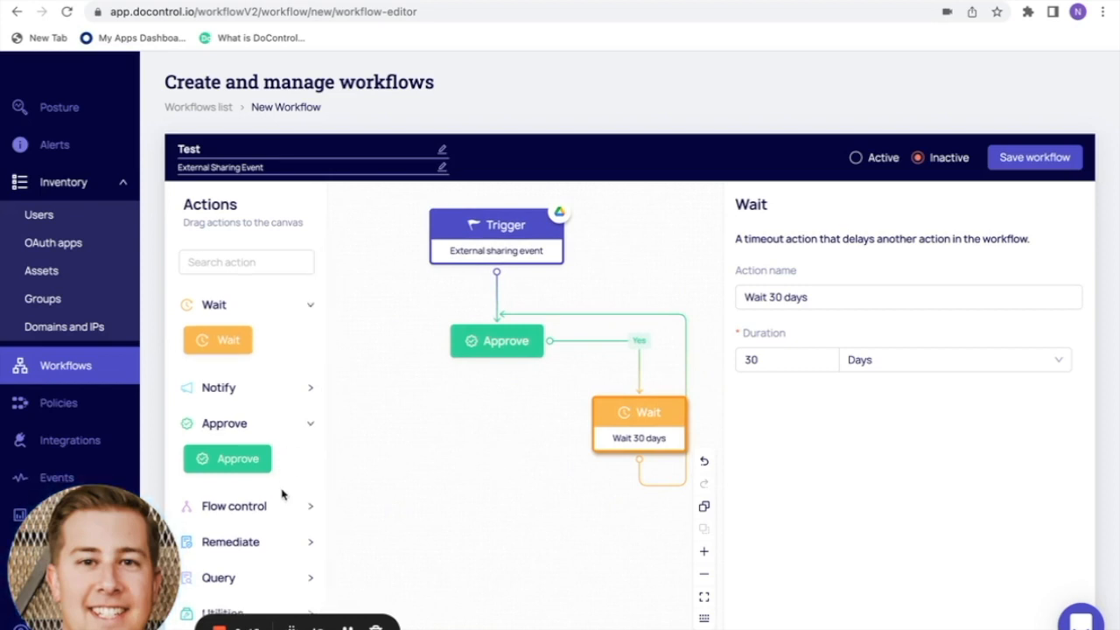
- Add a Google Drive Remove collaborator action left of the Wait step
{"action": "left_click", "coordinate": [274, 541]}
{"action": "scroll", "coordinate": [273, 546], "scroll_direction": "down", "scroll_amount": 1}
{"action": "scroll", "coordinate": [273, 546], "scroll_direction": "down", "scroll_amount": 3}
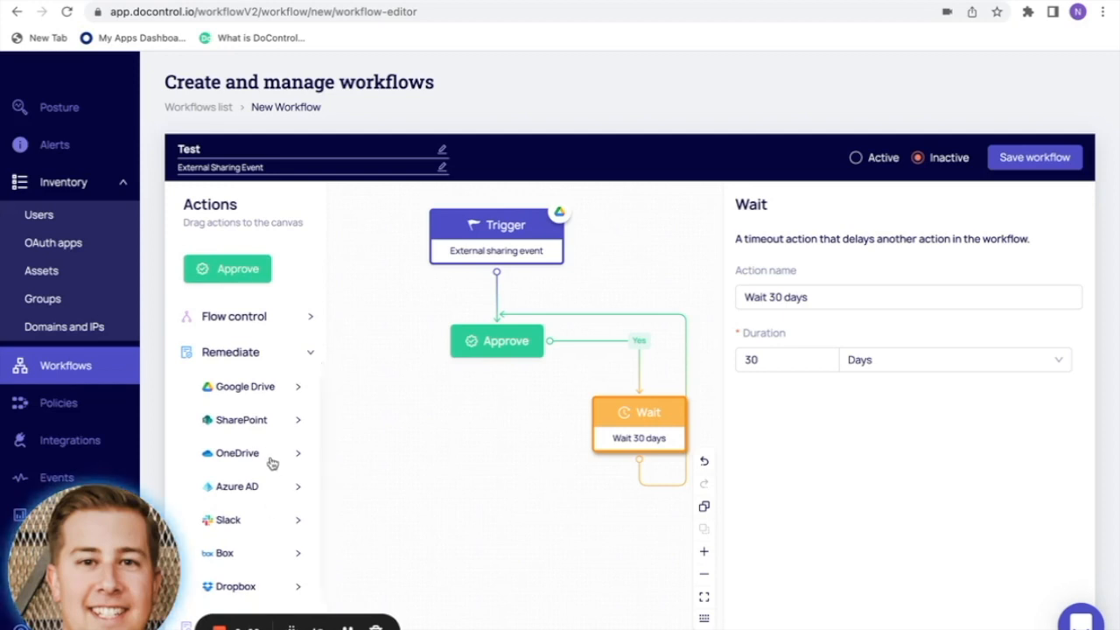
{"action": "left_click", "coordinate": [267, 387]}
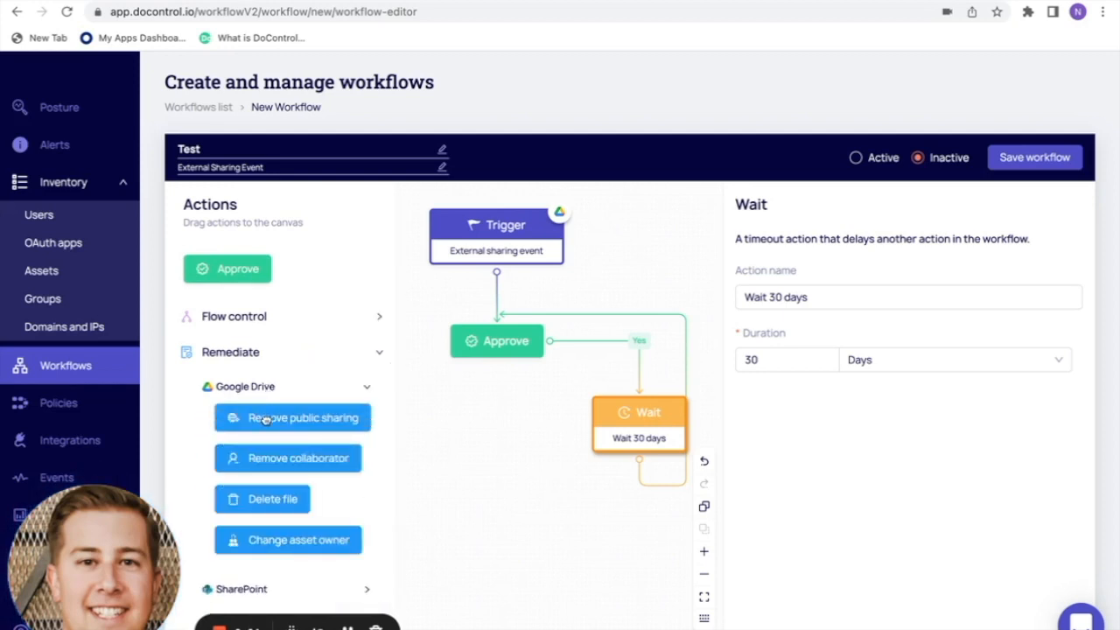
{"action": "left_click_drag", "start_coordinate": [271, 458], "coordinate": [450, 442]}
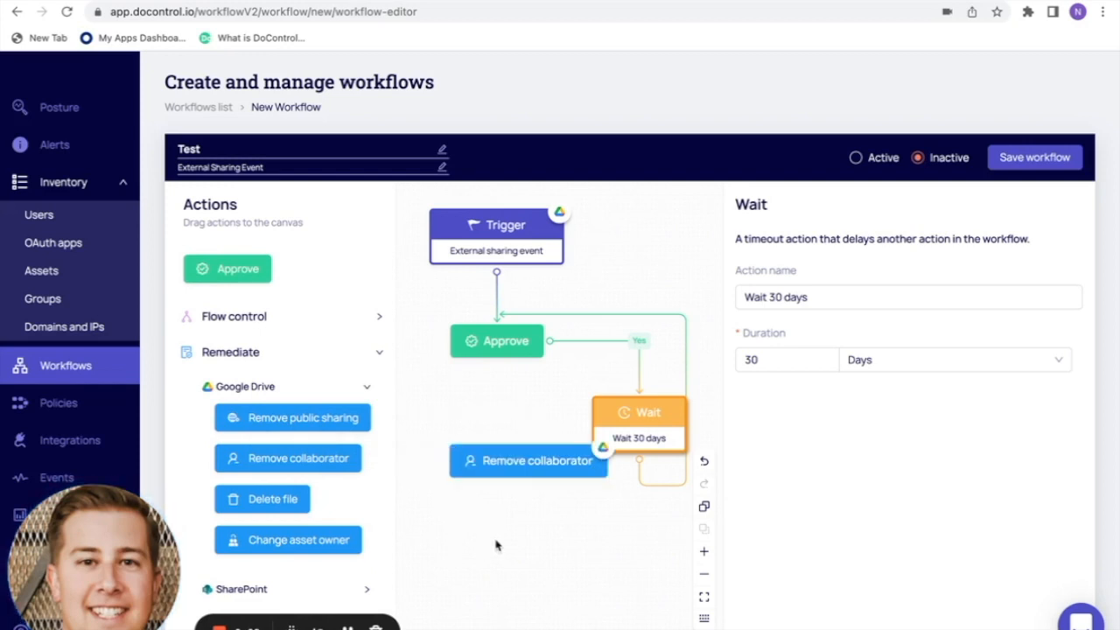
{"action": "left_click", "coordinate": [704, 574]}
{"action": "left_click_drag", "start_coordinate": [547, 513], "coordinate": [602, 504]}
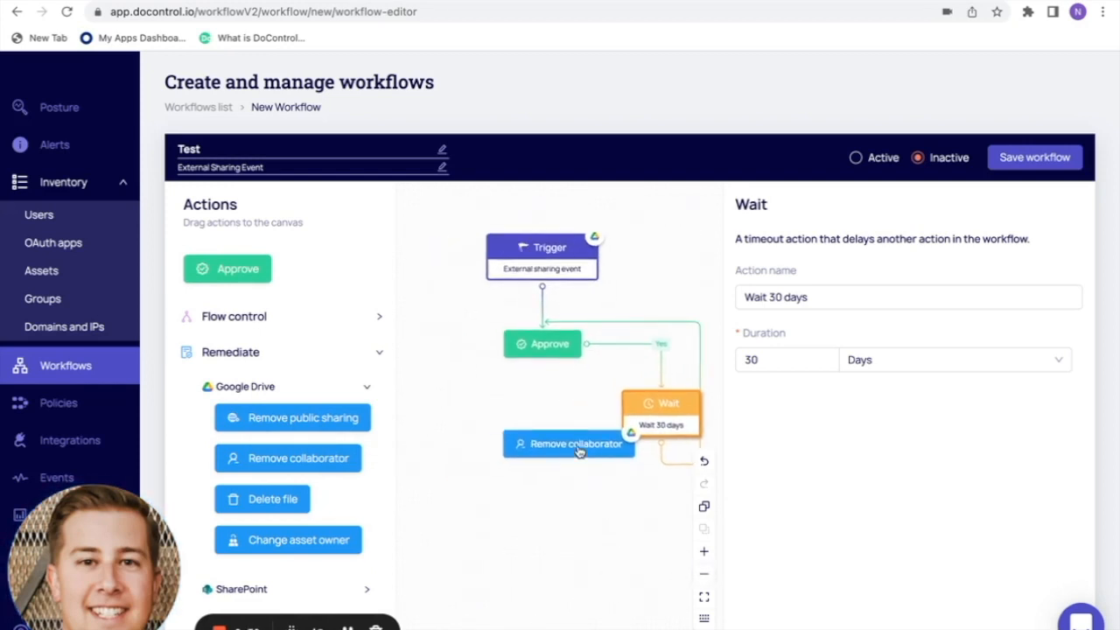
{"action": "left_click_drag", "start_coordinate": [578, 451], "coordinate": [477, 433]}
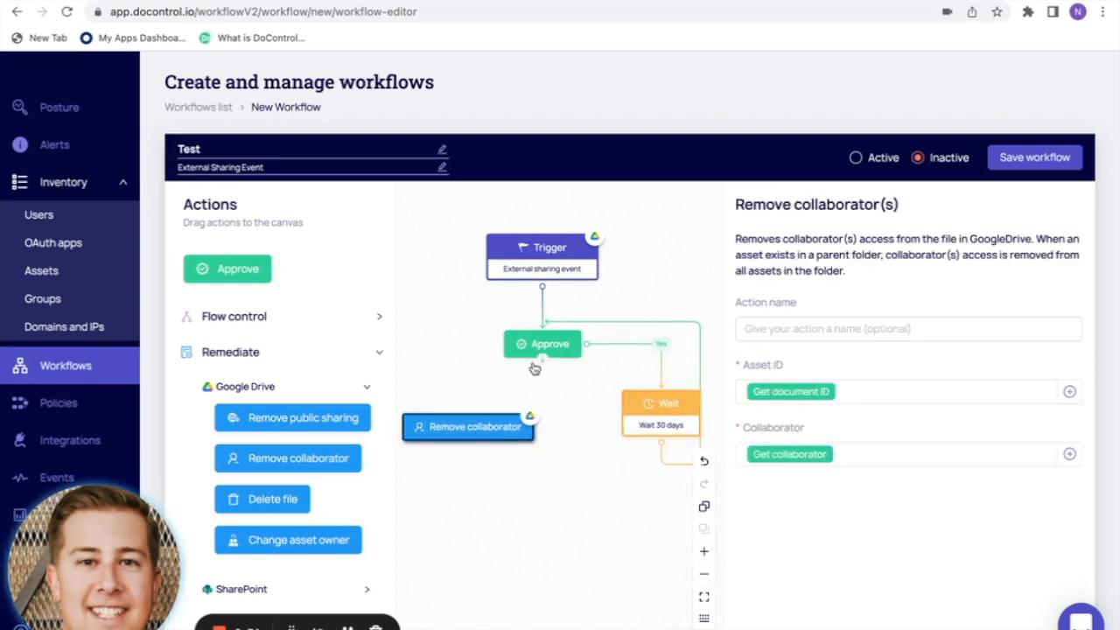
- Connect Approve's Timeout and No outcomes to Remove collaborator
{"action": "left_click_drag", "start_coordinate": [543, 364], "coordinate": [470, 414]}
{"action": "left_click_drag", "start_coordinate": [505, 344], "coordinate": [469, 415]}
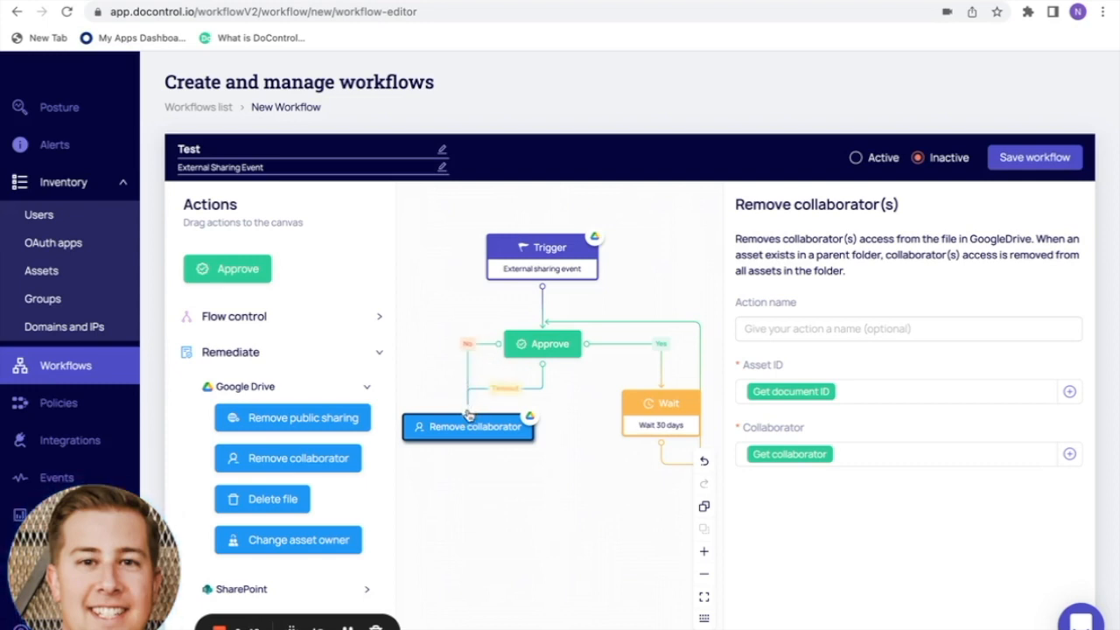
{"action": "left_click", "coordinate": [382, 355]}
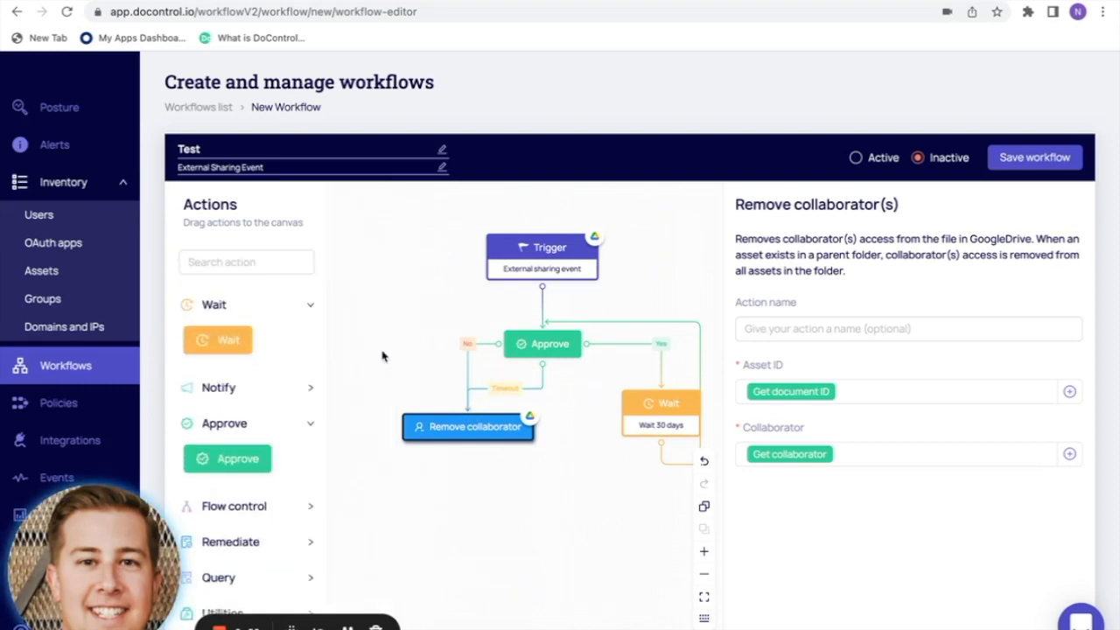
{"action": "left_click", "coordinate": [312, 389]}
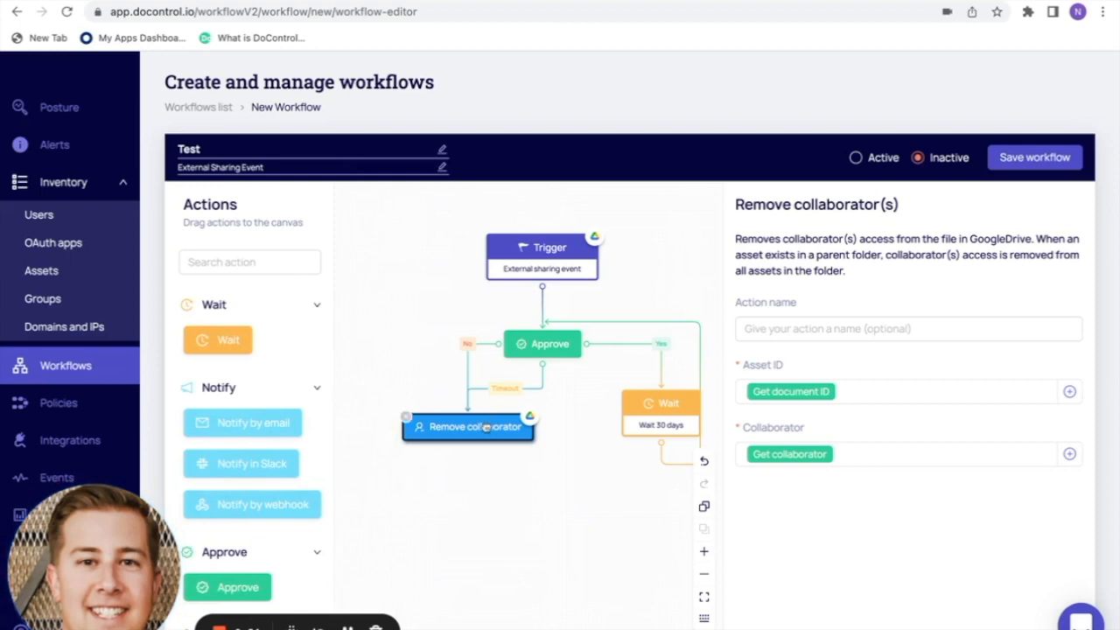
{"action": "left_click_drag", "start_coordinate": [487, 426], "coordinate": [468, 435]}
- Replace the No/Timeout links with a Notify in Slack step fed by both outcomes
{"action": "left_click", "coordinate": [452, 348]}
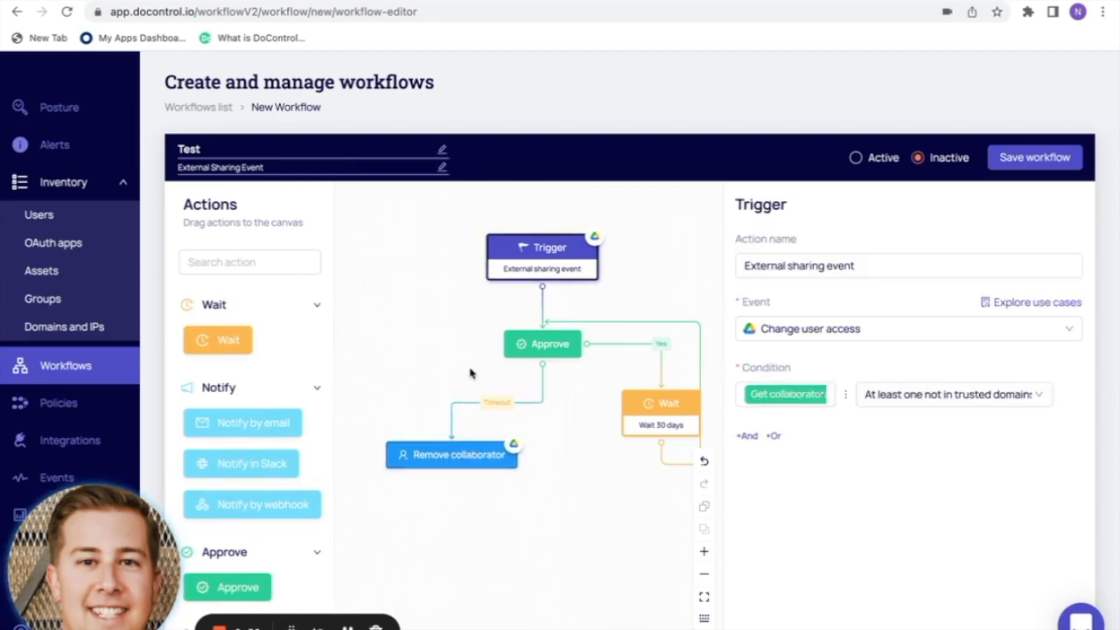
{"action": "left_click", "coordinate": [499, 405]}
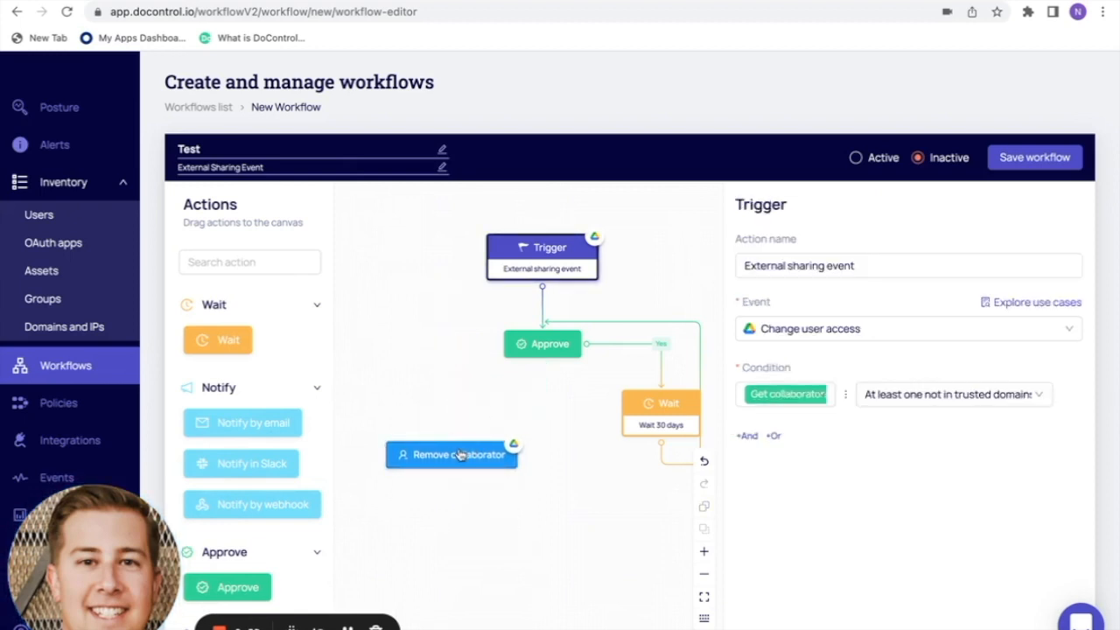
{"action": "left_click_drag", "start_coordinate": [460, 454], "coordinate": [445, 470]}
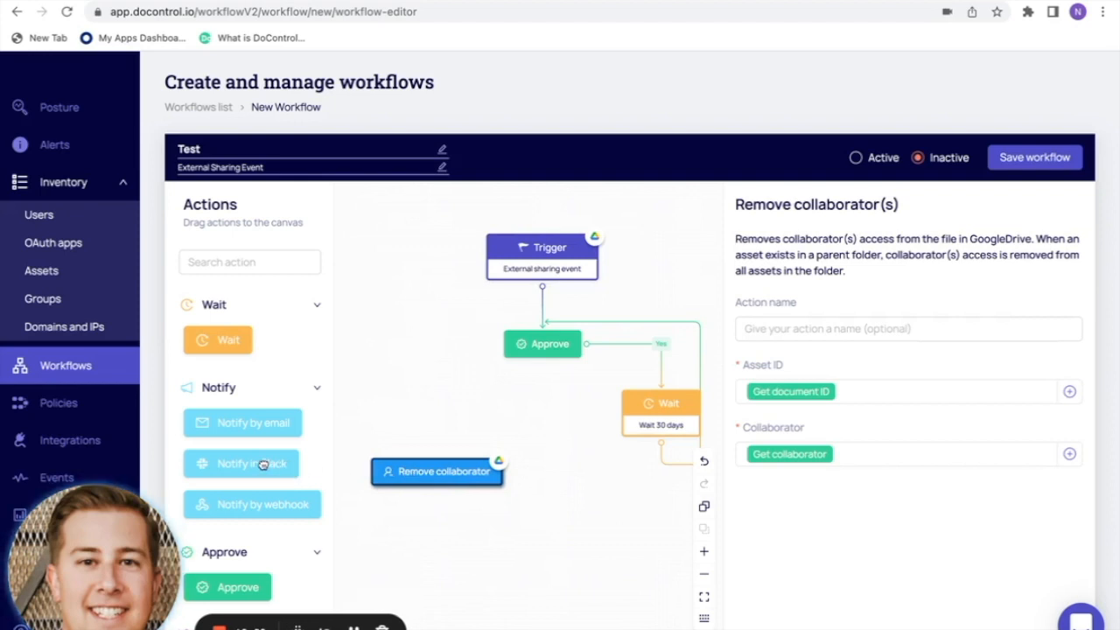
{"action": "left_click_drag", "start_coordinate": [262, 465], "coordinate": [439, 398]}
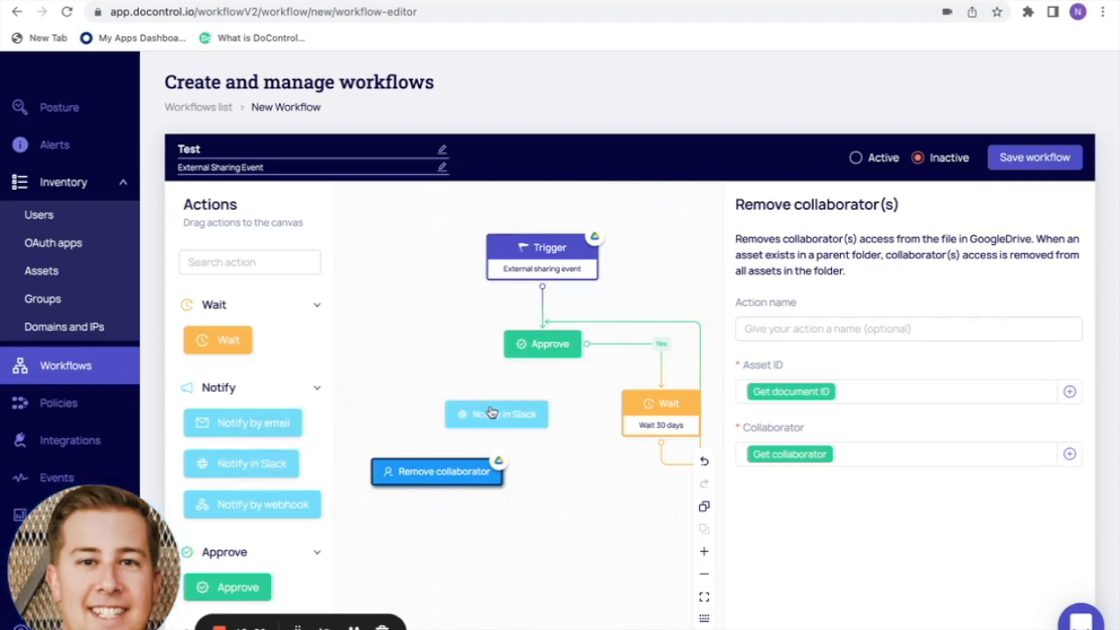
{"action": "left_click_drag", "start_coordinate": [491, 413], "coordinate": [443, 412]}
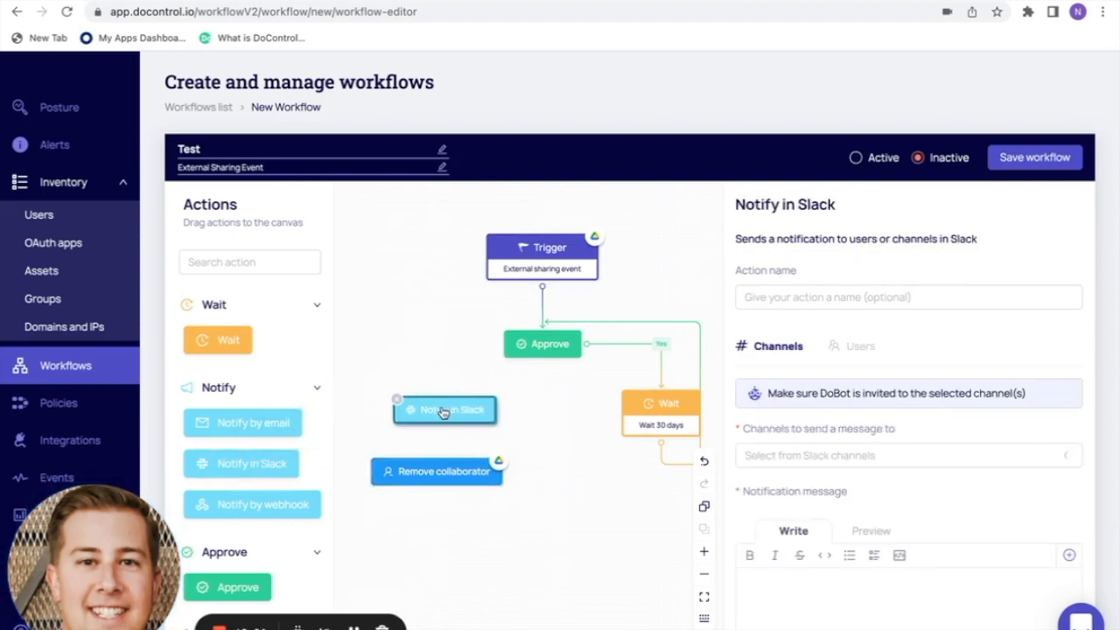
{"action": "left_click_drag", "start_coordinate": [494, 351], "coordinate": [447, 396]}
{"action": "left_click_drag", "start_coordinate": [544, 367], "coordinate": [439, 463]}
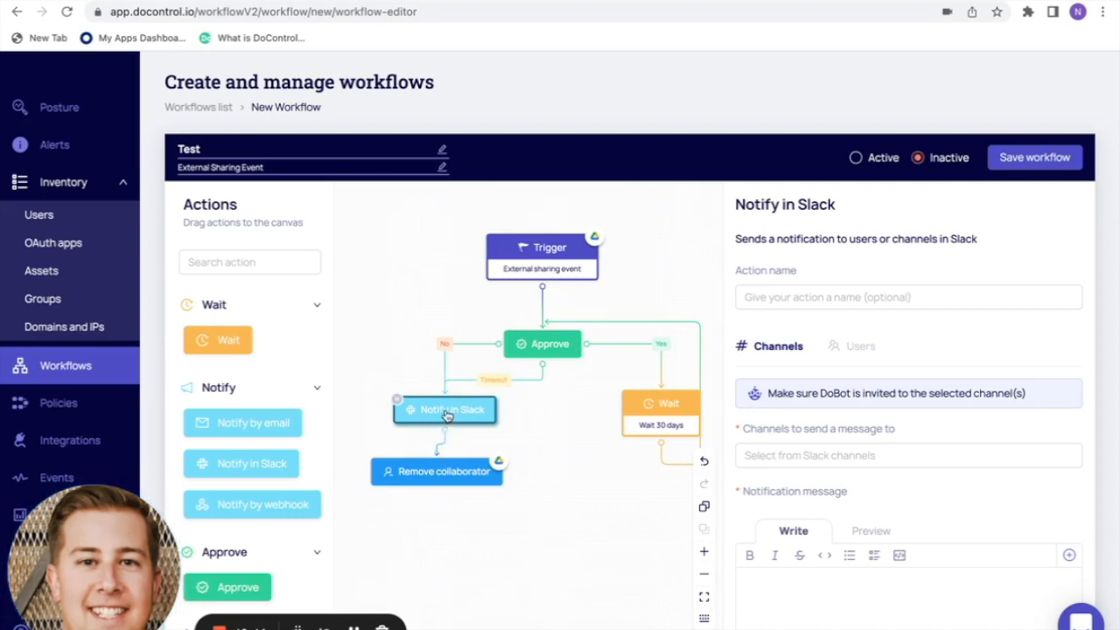
- Name the Slack step 'Notify Actor of collaborator removal'
{"action": "left_click", "coordinate": [771, 297]}
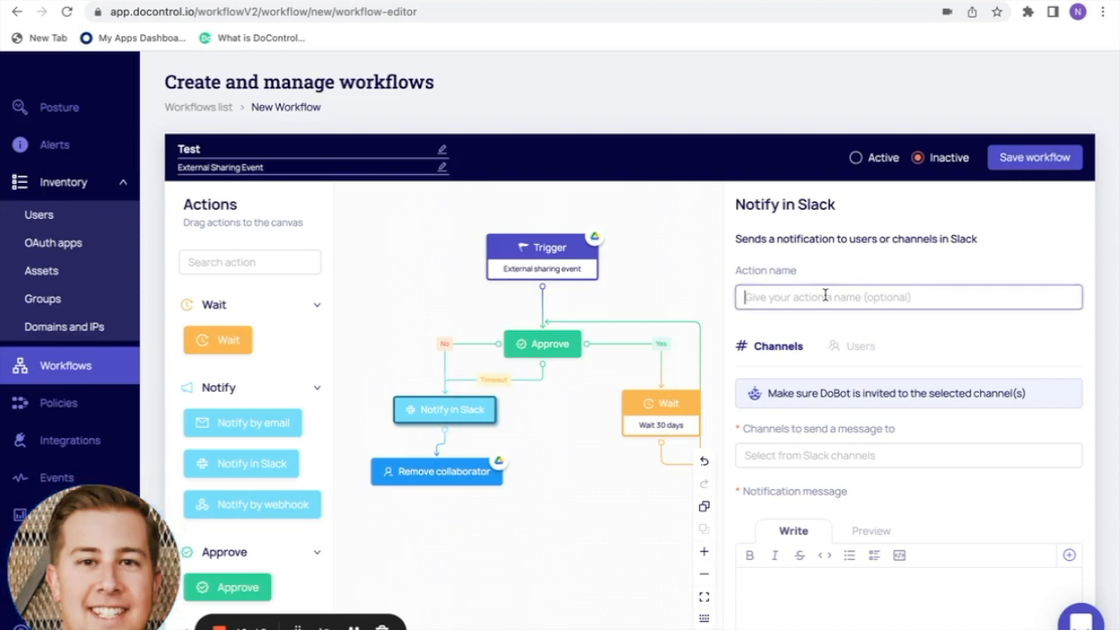
{"action": "type", "text": "Notify Acto"}
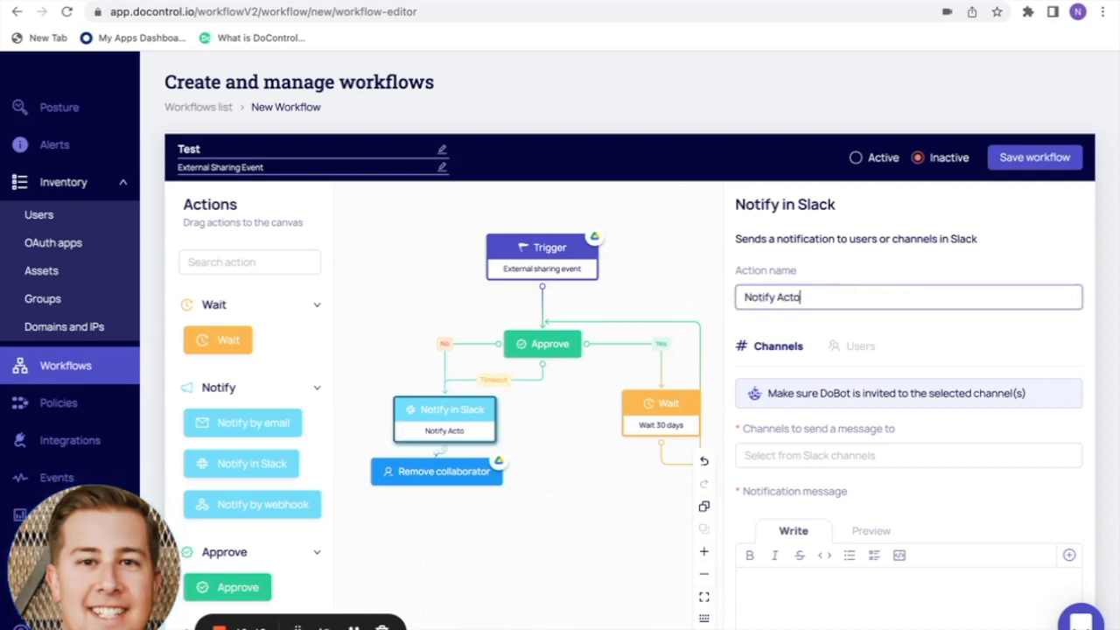
{"action": "type", "text": "r of collab"}
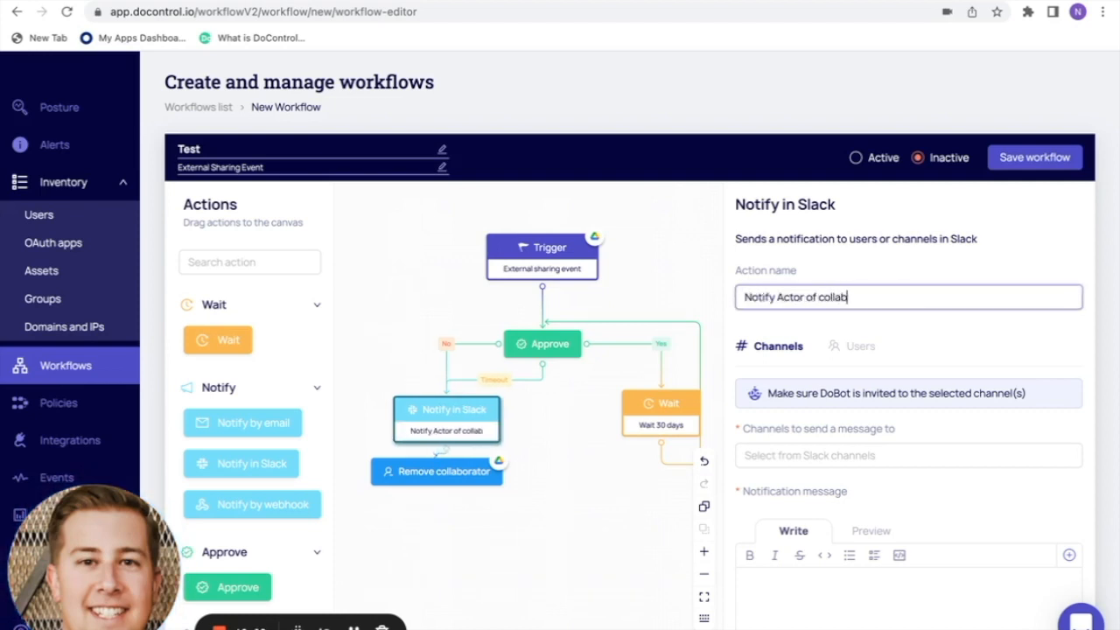
{"action": "type", "text": "orator remove"}
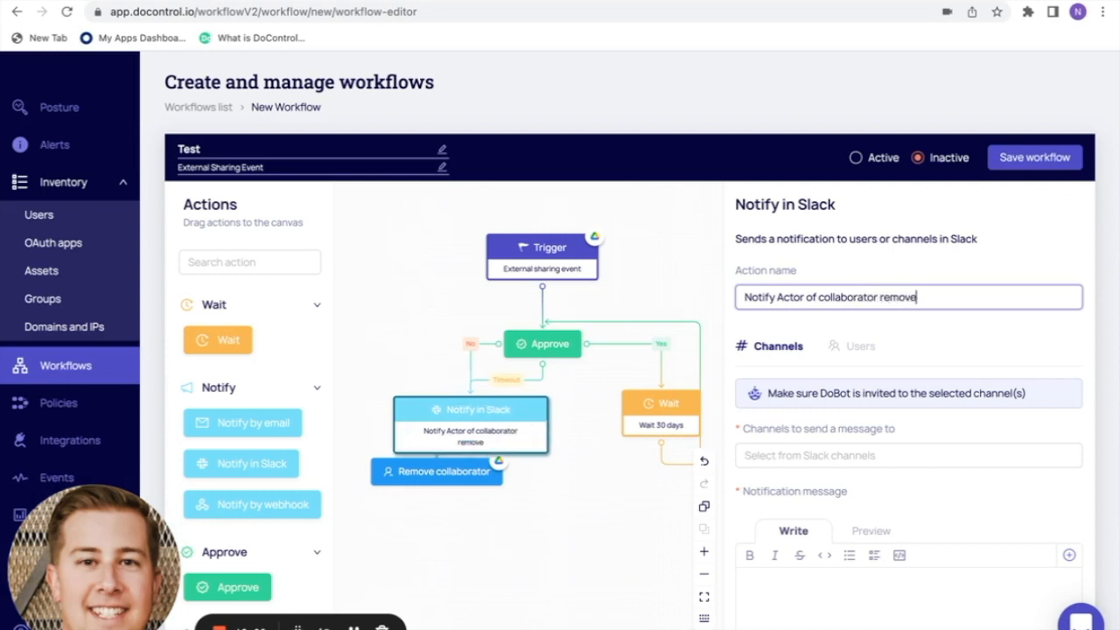
{"action": "key", "text": "BackSpace"}
{"action": "key", "text": "BackSpace"}
{"action": "type", "text": "val"}
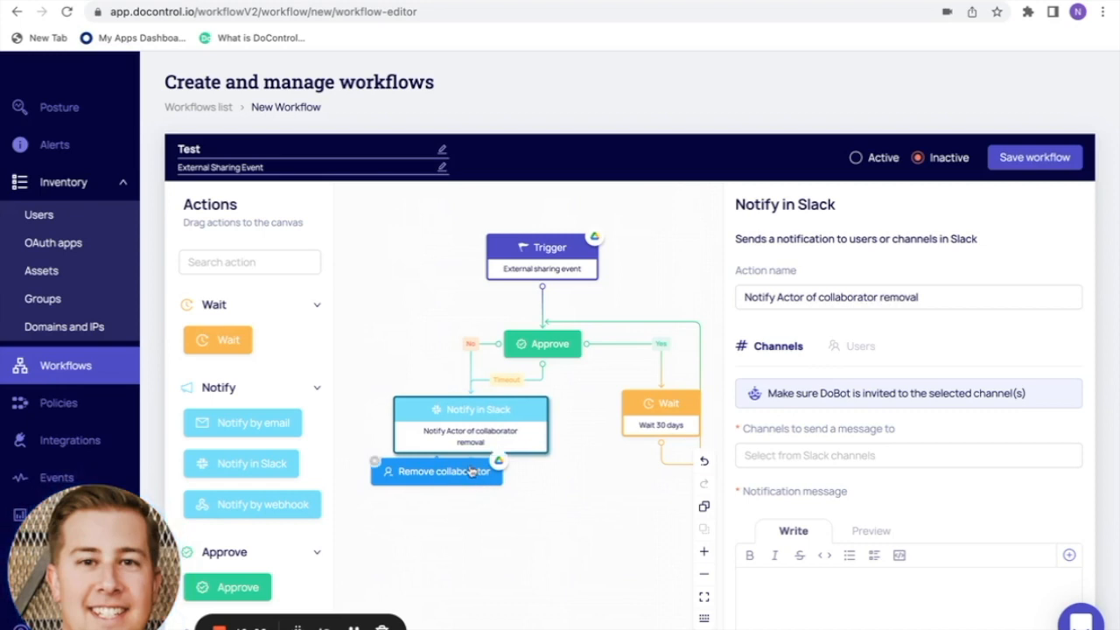
{"action": "left_click_drag", "start_coordinate": [470, 469], "coordinate": [473, 532]}
{"action": "left_click_drag", "start_coordinate": [513, 442], "coordinate": [481, 438]}
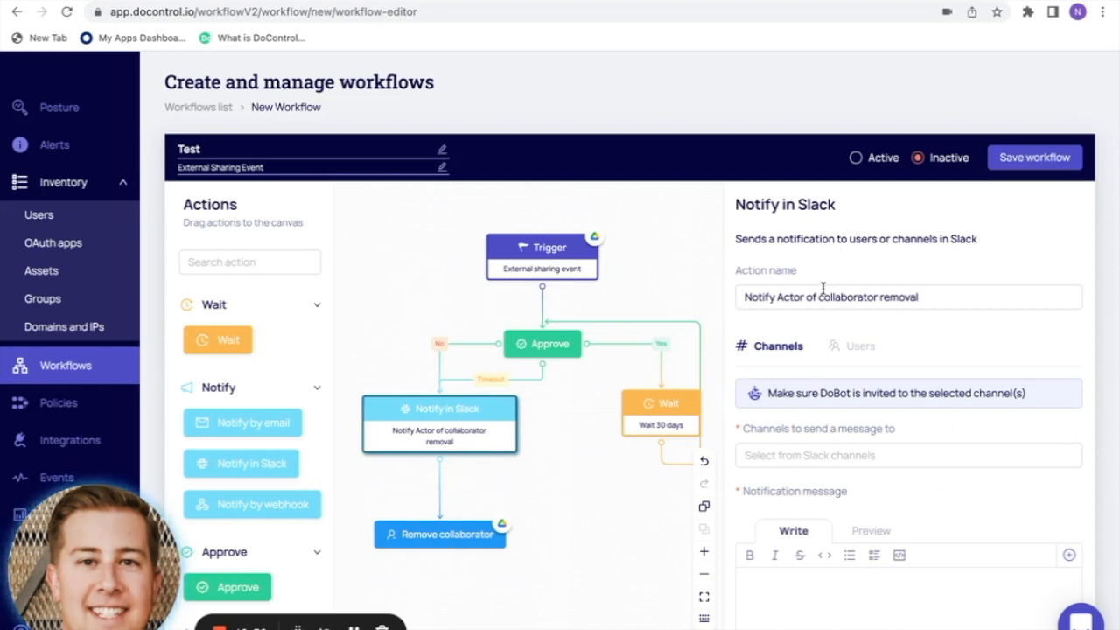
- Send the Slack notification as a direct message to one searched-for Slack user
{"action": "scroll", "coordinate": [853, 486], "scroll_direction": "down", "scroll_amount": 3}
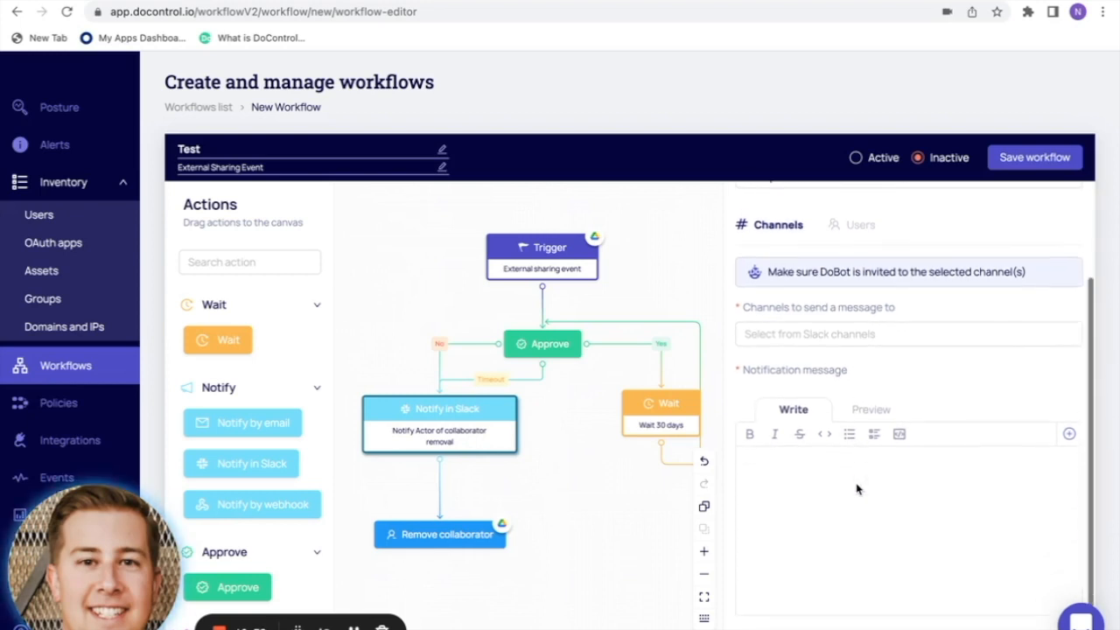
{"action": "left_click", "coordinate": [862, 224]}
{"action": "left_click", "coordinate": [1070, 415]}
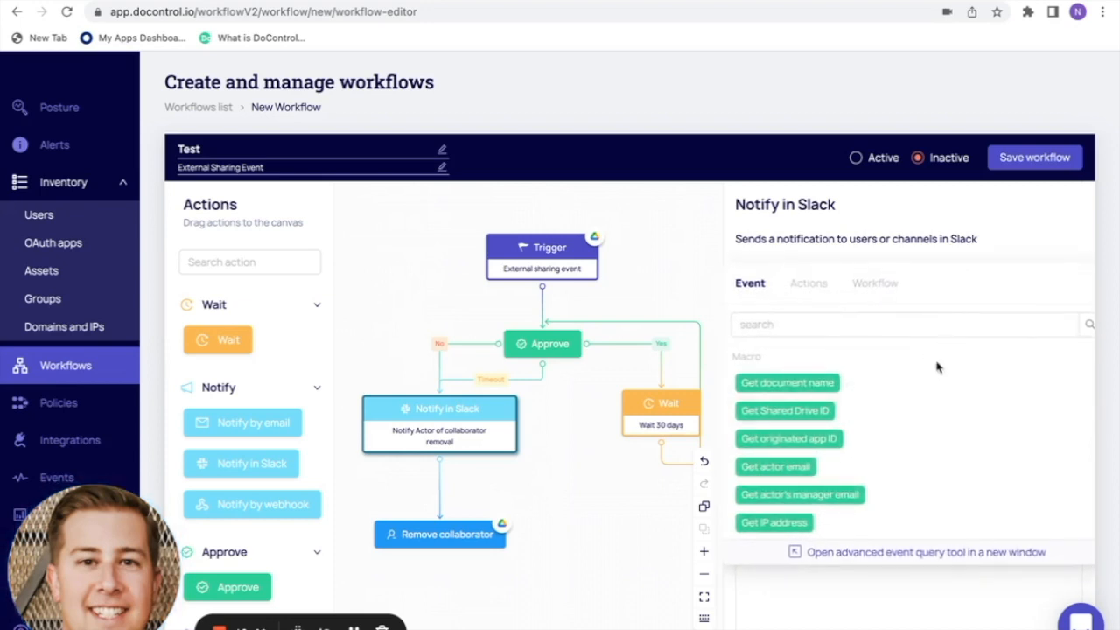
{"action": "left_click", "coordinate": [832, 603]}
{"action": "left_click", "coordinate": [884, 412]}
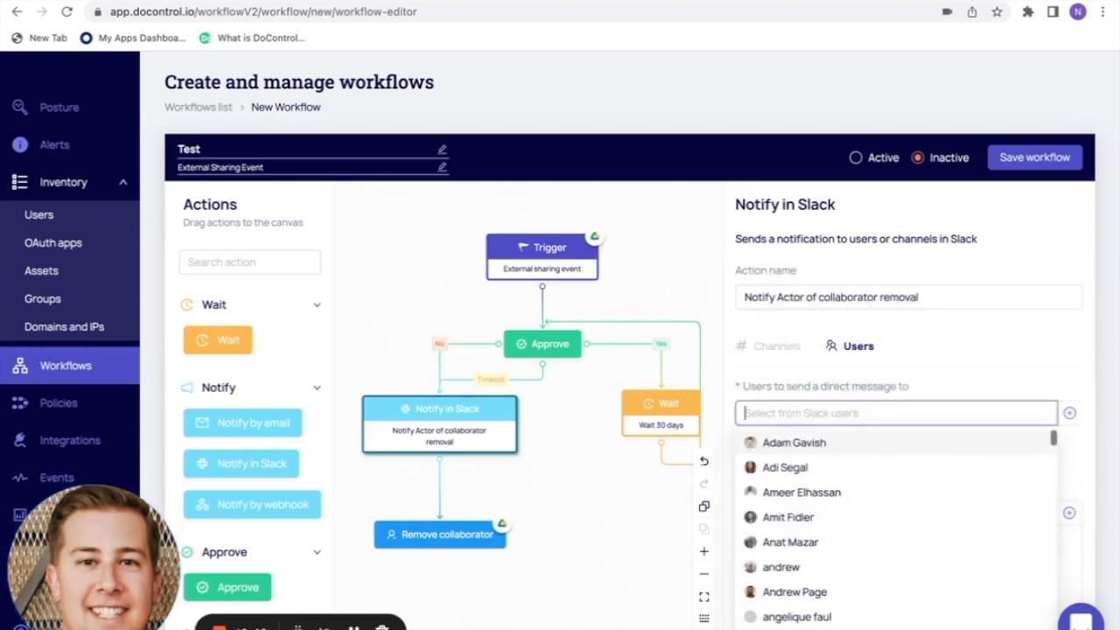
{"action": "type", "text": "nand"}
{"action": "left_click", "coordinate": [850, 493]}
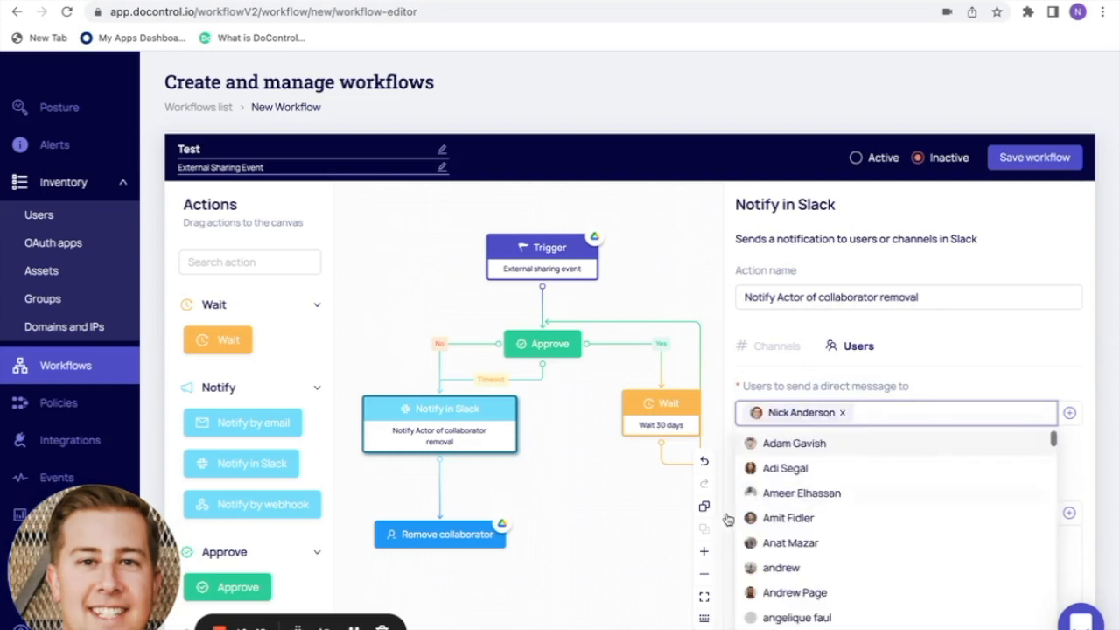
{"action": "left_click", "coordinate": [590, 549]}
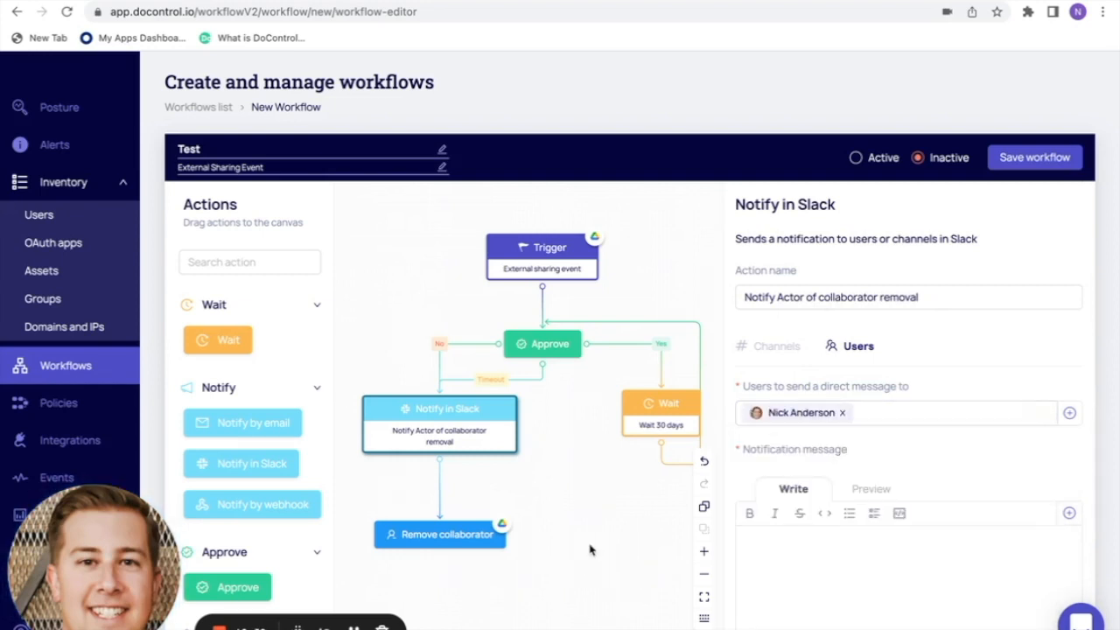
{"action": "scroll", "coordinate": [590, 550], "scroll_direction": "down", "scroll_amount": 3}
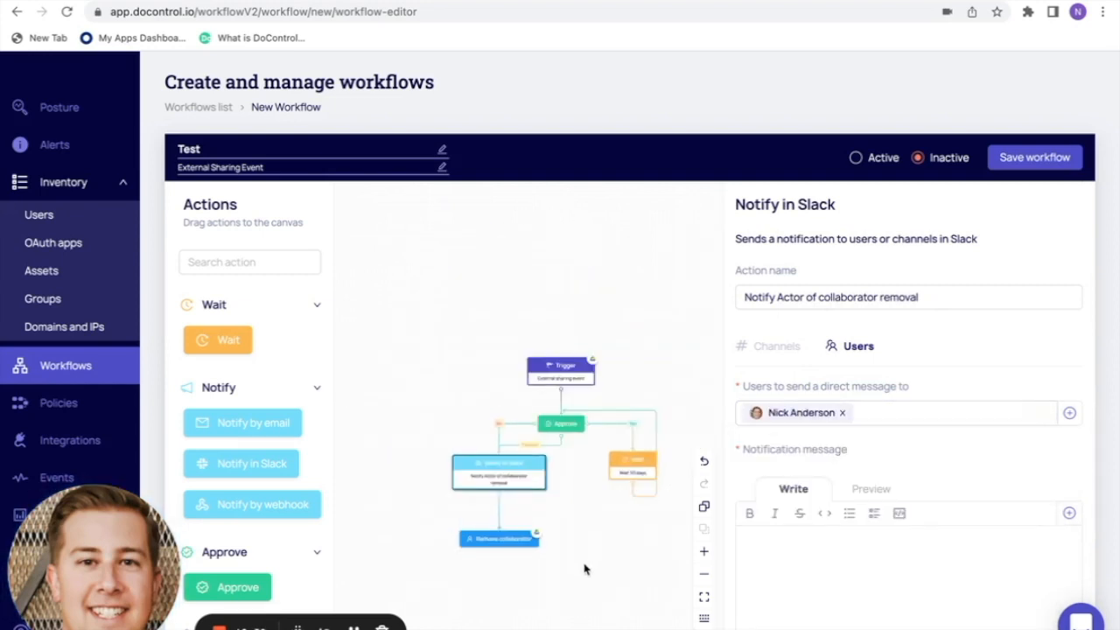
{"action": "left_click_drag", "start_coordinate": [584, 569], "coordinate": [557, 517]}
{"action": "scroll", "coordinate": [555, 517], "scroll_direction": "up", "scroll_amount": 1}
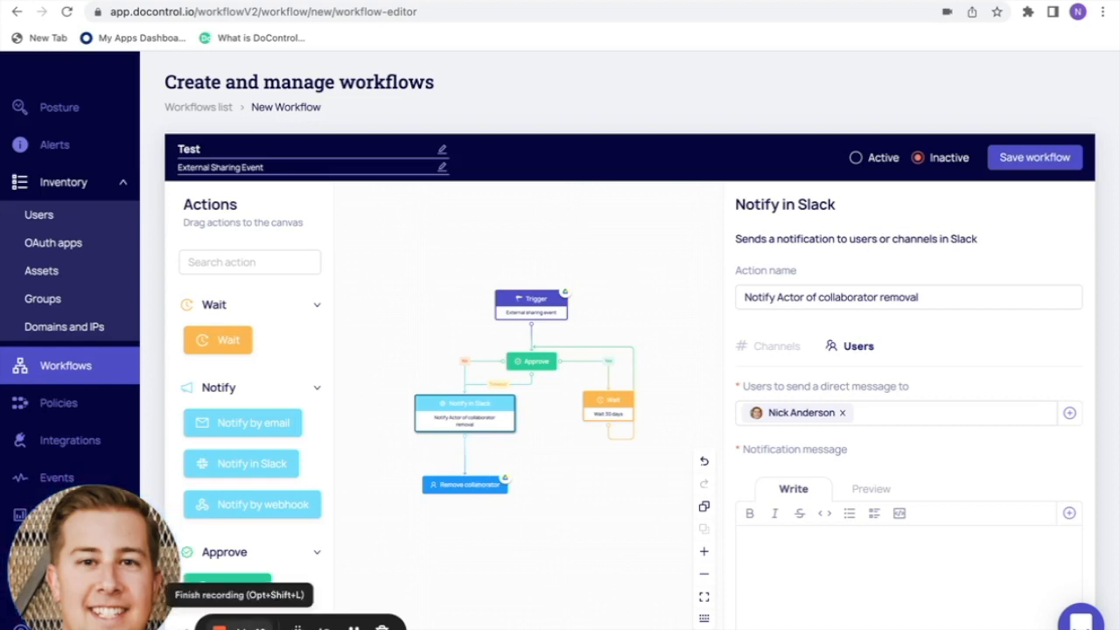
{"action": "left_click", "coordinate": [229, 625]}
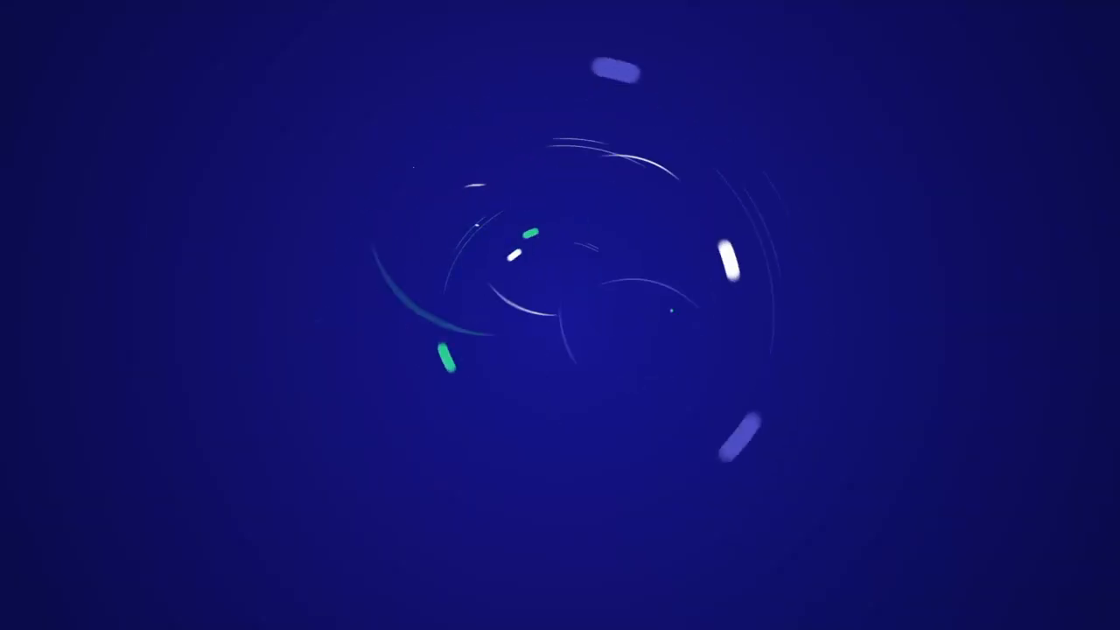